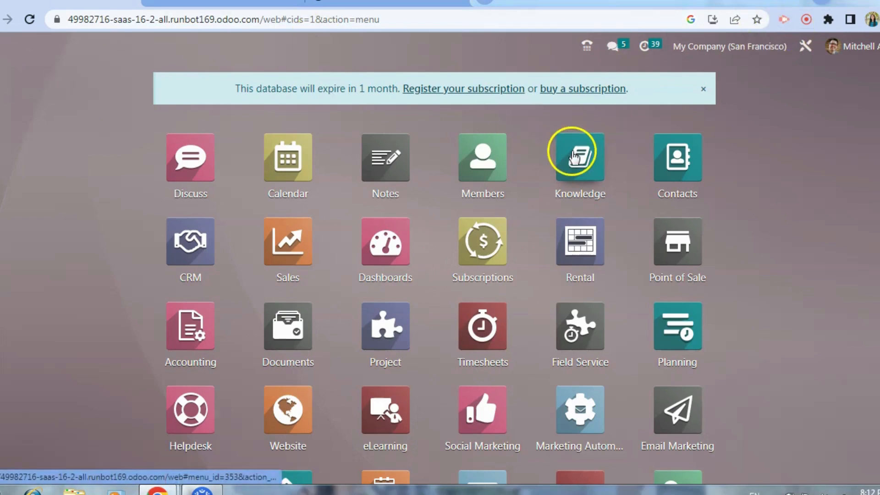
Step: Open the list of deferred revenue models in the Accounting app
left_click(211, 333)
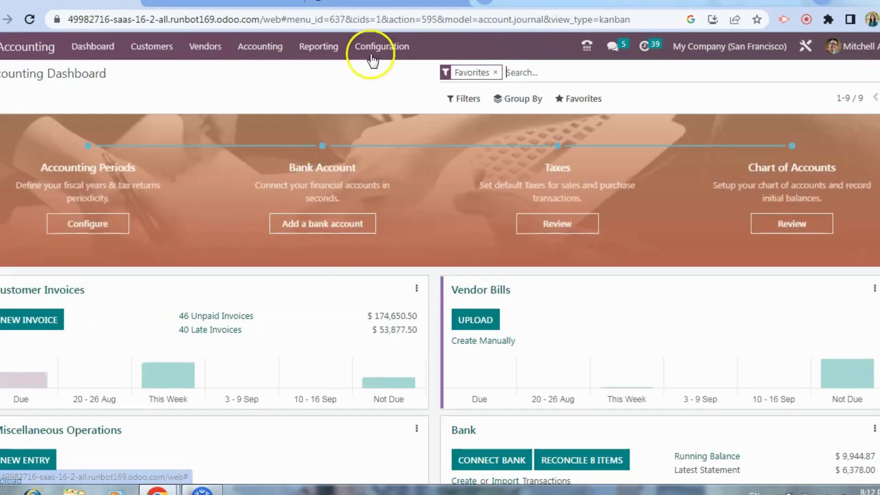
left_click(375, 54)
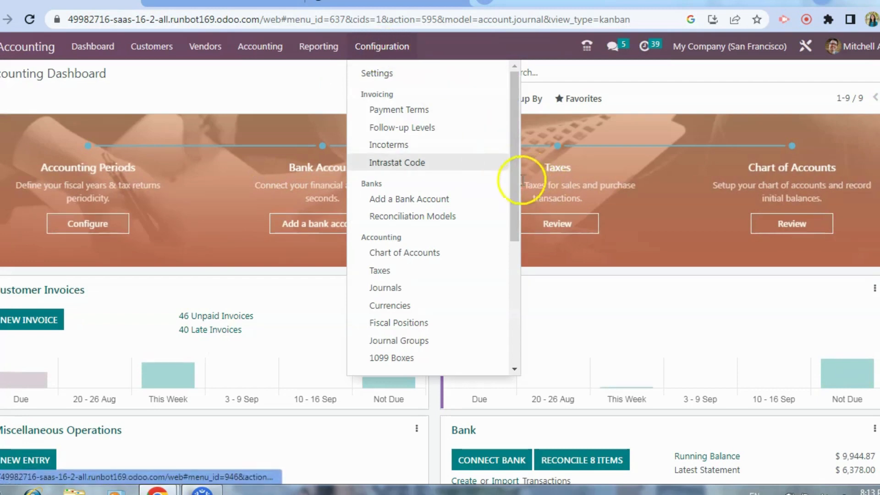
left_click_drag(513, 181, 527, 438)
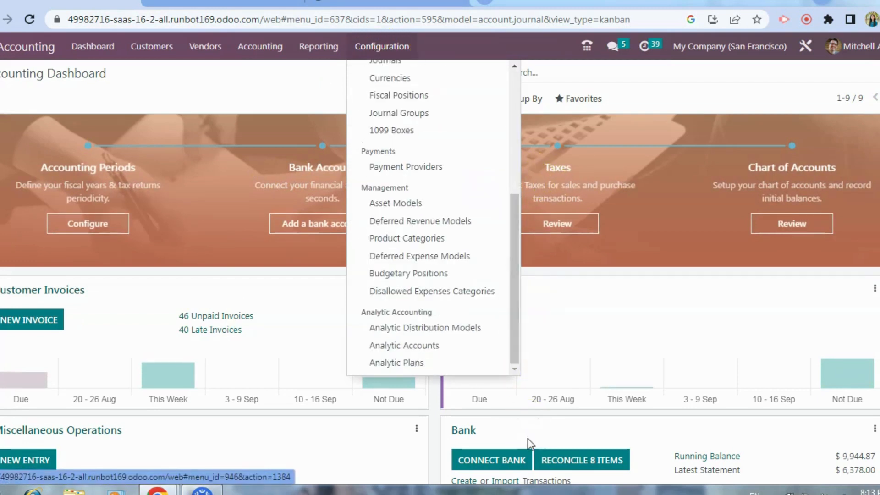
left_click(422, 227)
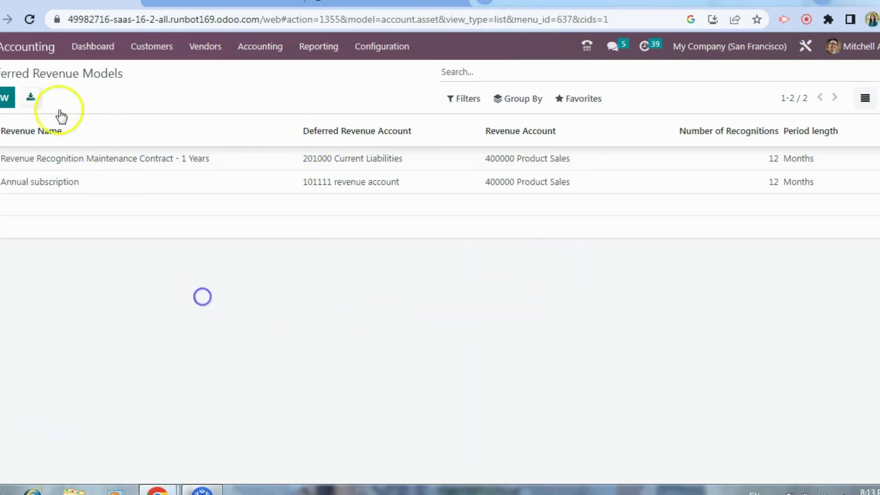
Step: Start a new deferred revenue model and name it "Amazon prime"
left_click(8, 98)
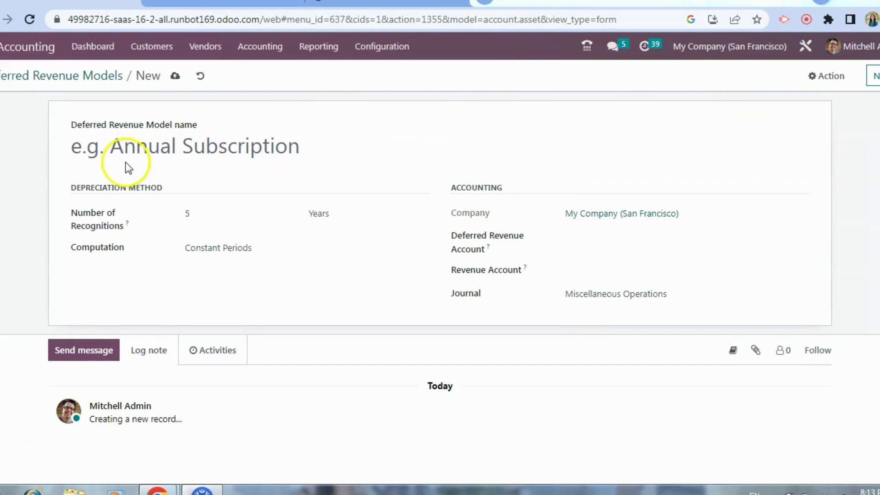
left_click(153, 137)
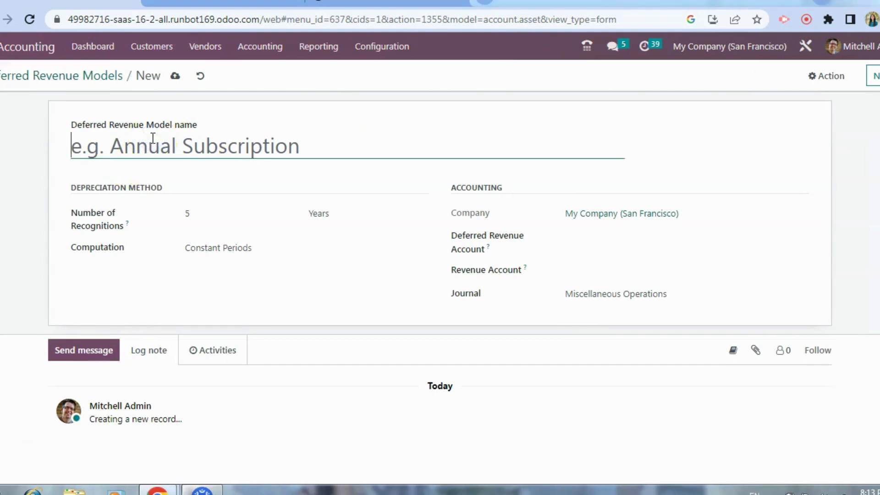
type("a")
key("BackSpace")
type("Amaz")
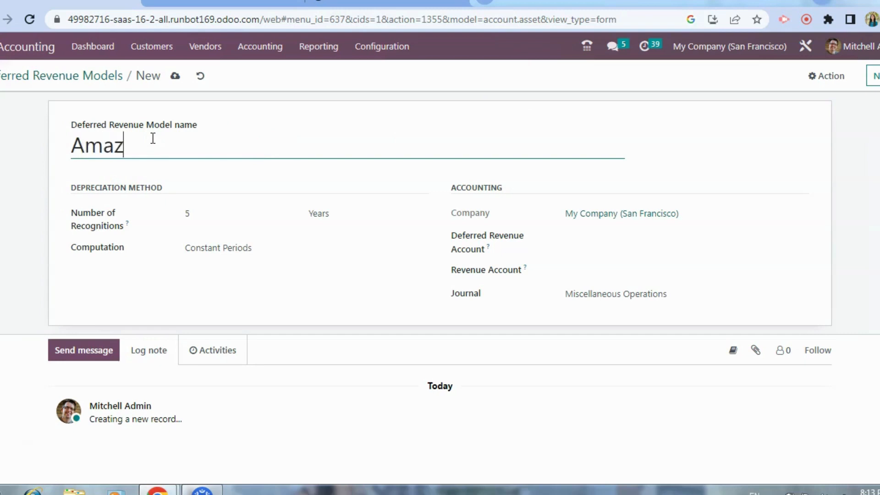
type("on prim")
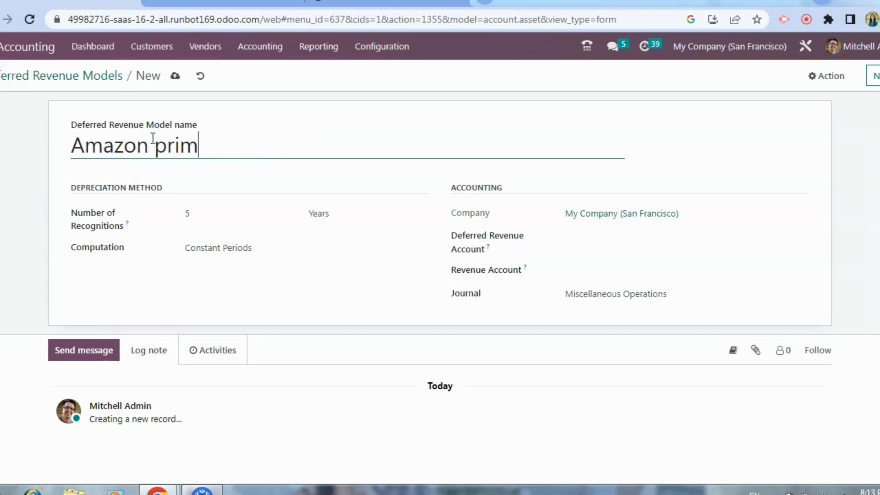
type("e")
Step: Set the model's number of recognitions to 12 months and its computation to No Prorata
left_click(196, 216)
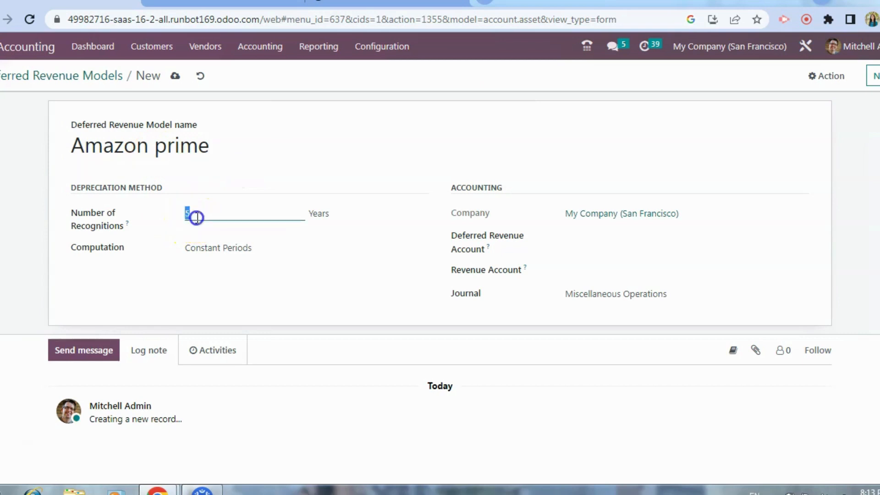
type("12")
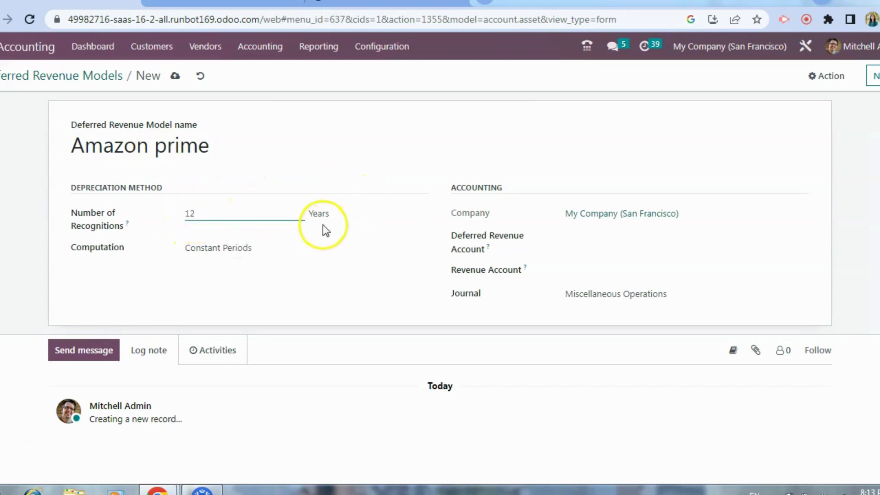
left_click(339, 218)
left_click(336, 226)
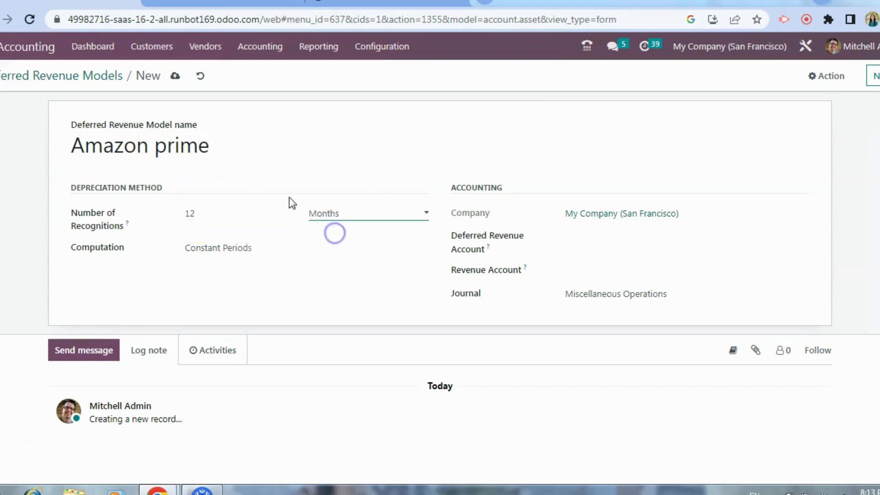
left_click(264, 247)
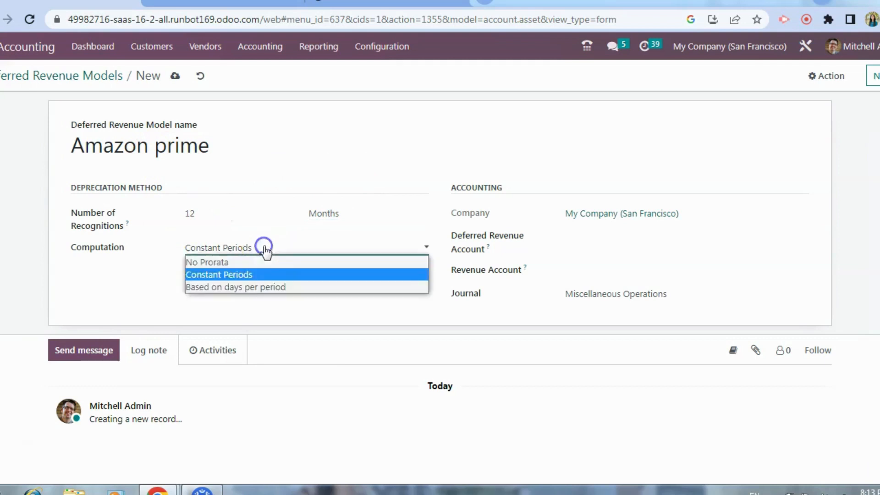
left_click(215, 262)
left_click_drag(131, 248, 65, 244)
left_click_drag(130, 224, 67, 210)
left_click(197, 291)
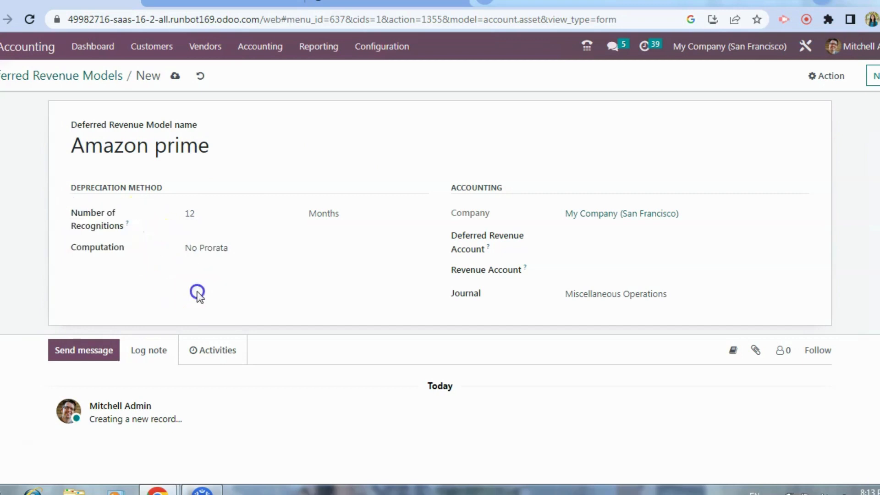
Step: Start creating an account named "deferred revenue" for the model's Deferred Revenue Account, giving it the code 101100
left_click(631, 217)
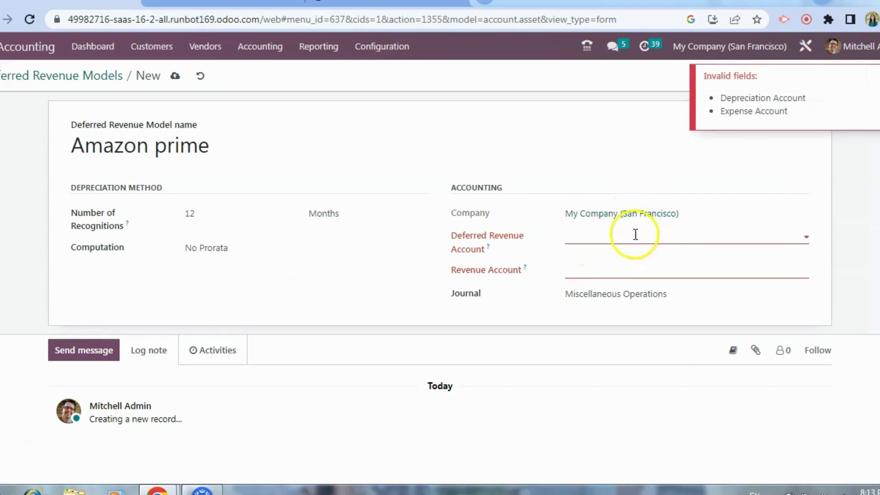
left_click(635, 235)
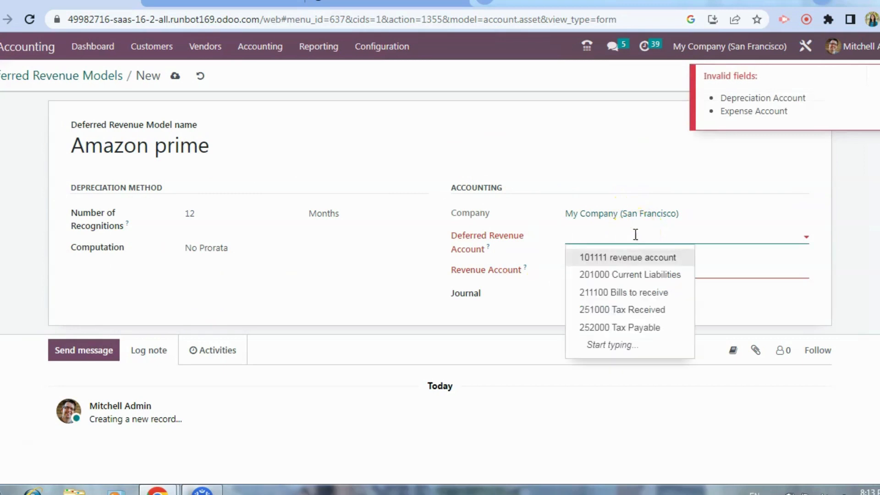
type("der")
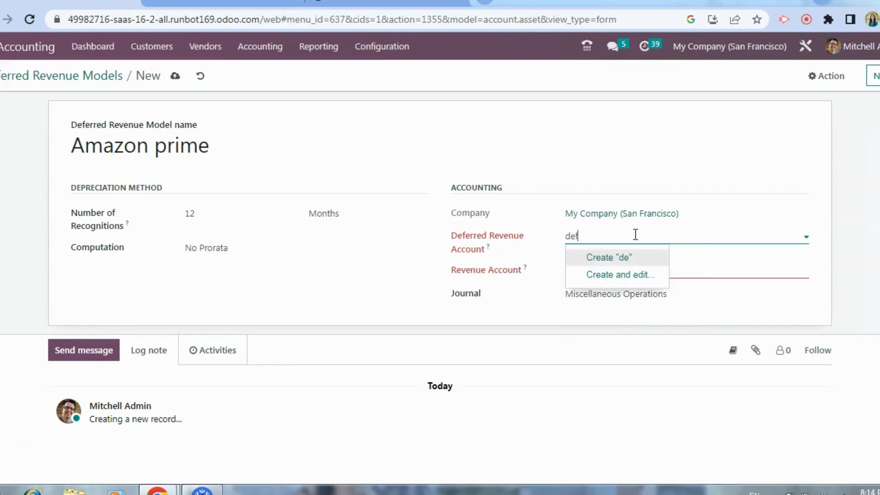
type("erred revenue")
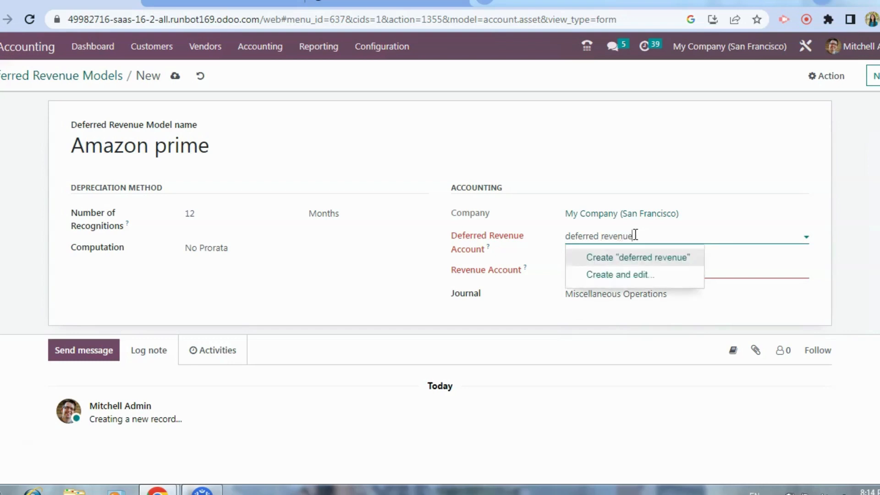
left_click(641, 256)
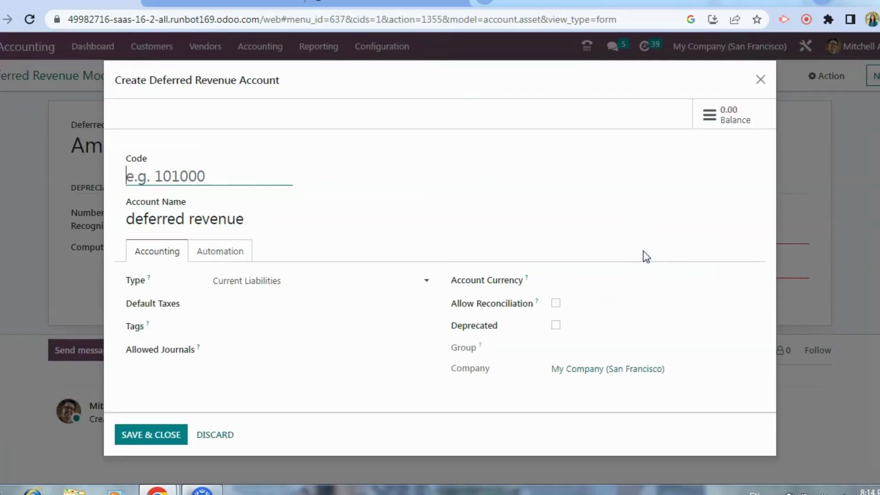
left_click(228, 173)
type("101100")
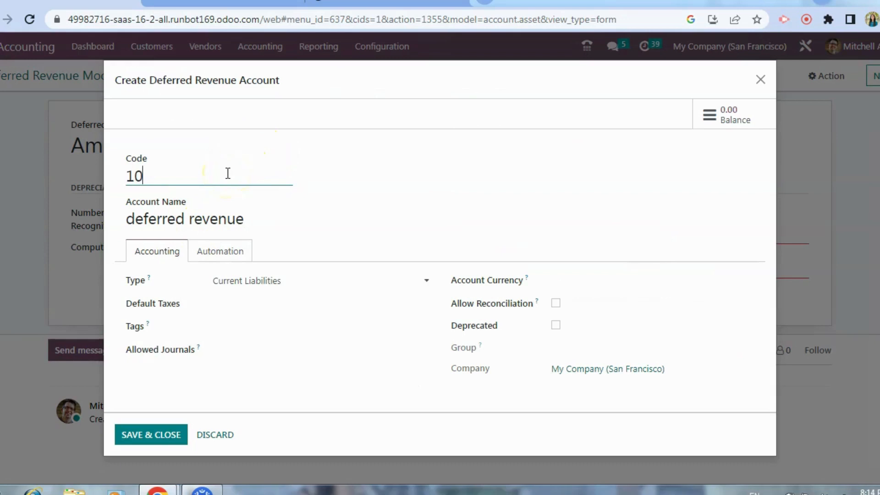
Step: Set the new account's deferred revenue automation to Create in draft, leave its deferred revenue model empty, and save the account
left_click(228, 254)
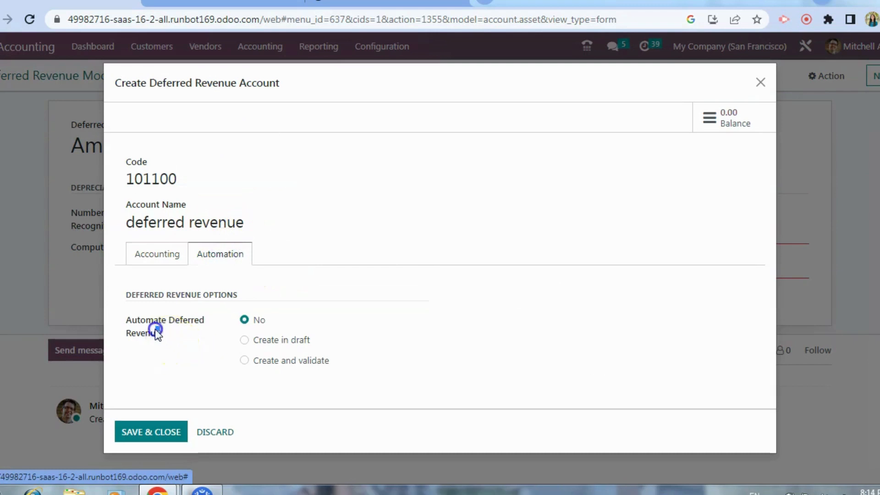
left_click_drag(156, 331, 122, 312)
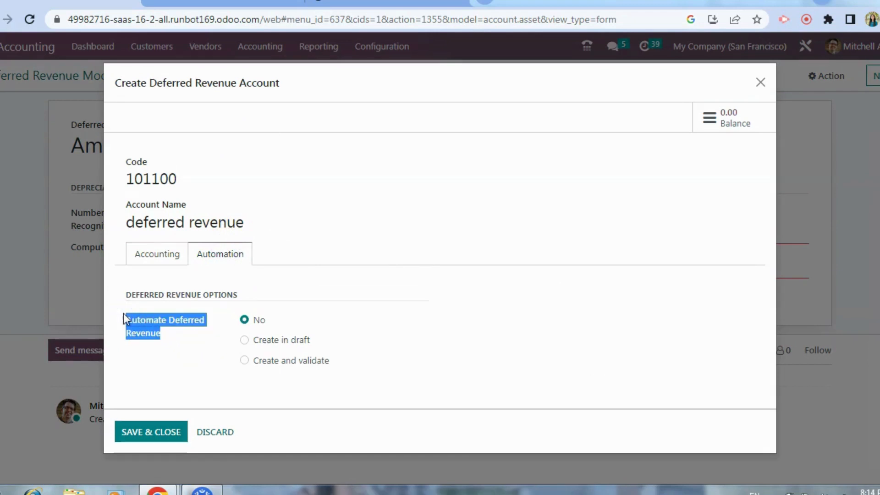
left_click(244, 340)
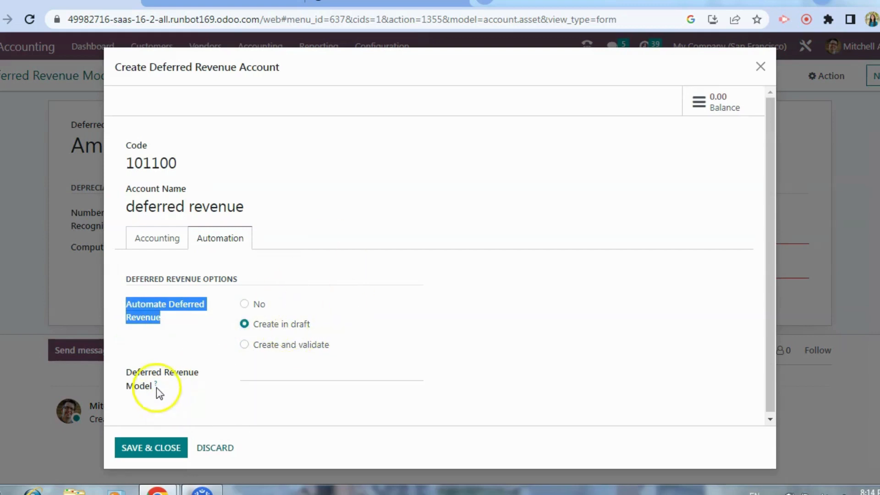
left_click_drag(157, 387, 128, 364)
left_click(261, 371)
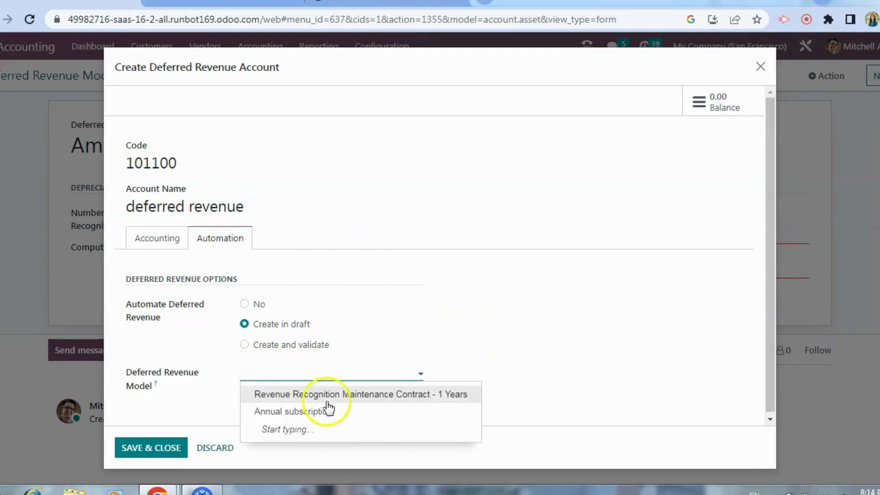
left_click(158, 423)
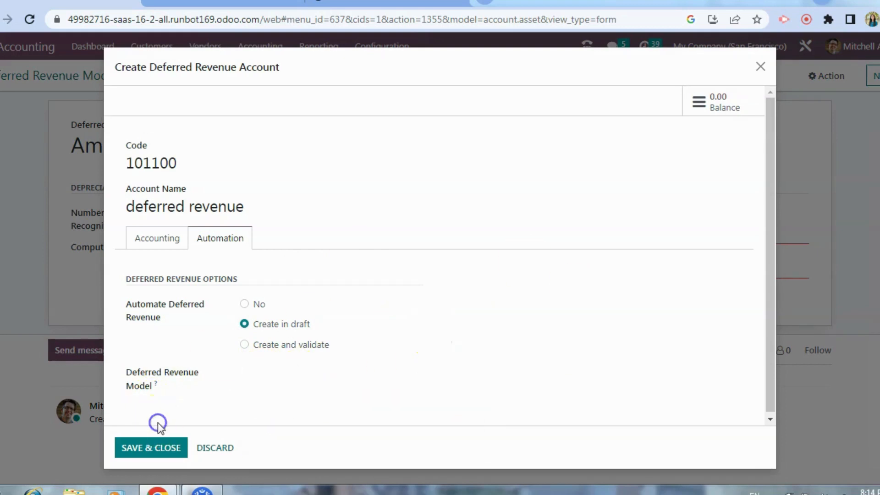
left_click(158, 447)
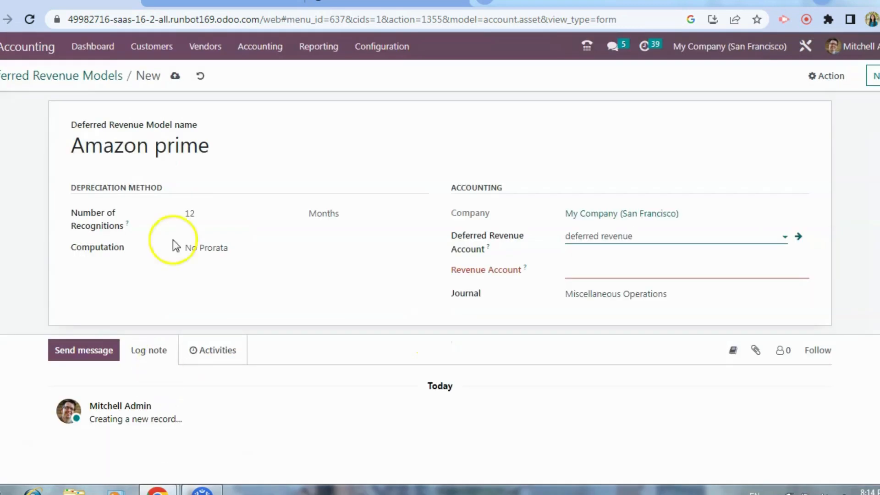
Step: Set the model's revenue account to 400000 Product Sales, check that account's record, and return to the model
left_click(606, 275)
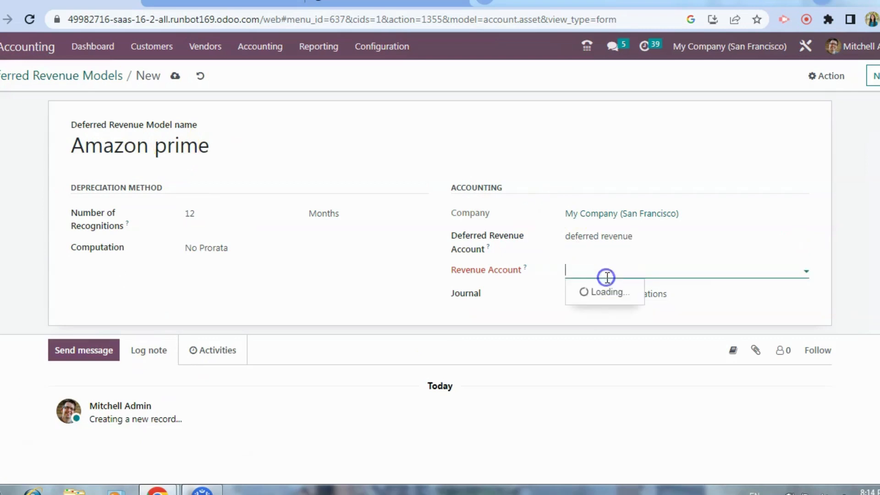
left_click(615, 289)
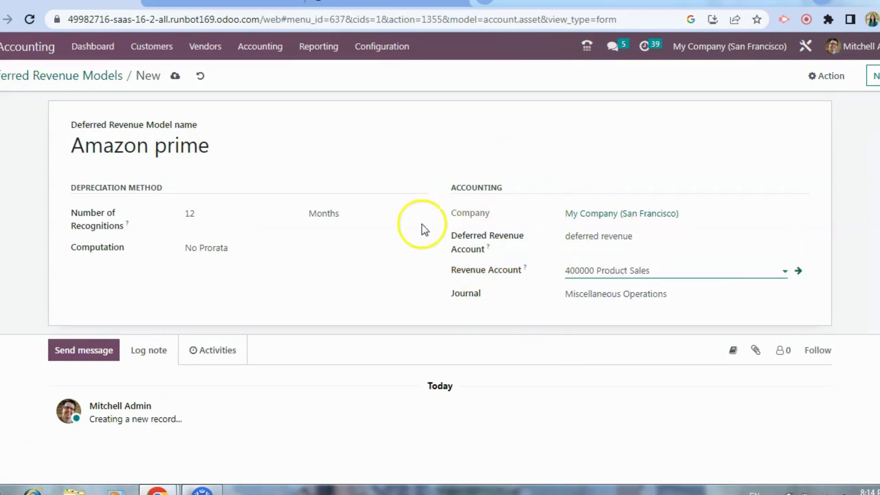
left_click(796, 272)
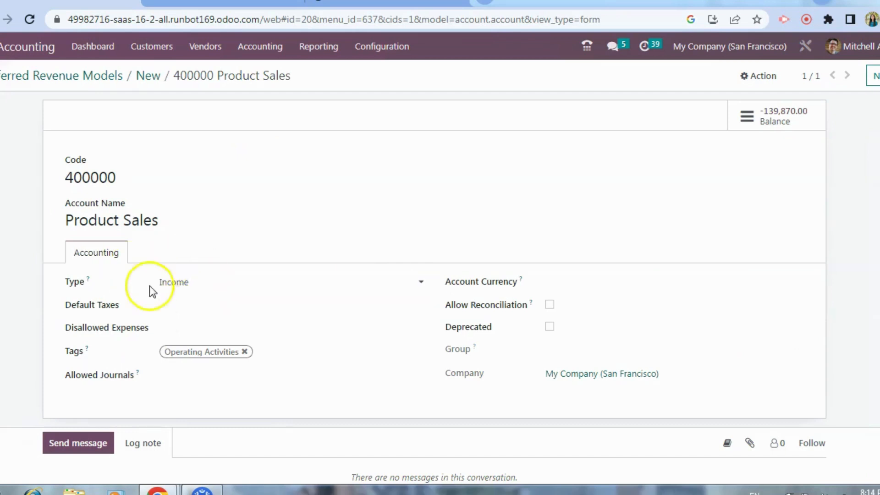
left_click(153, 79)
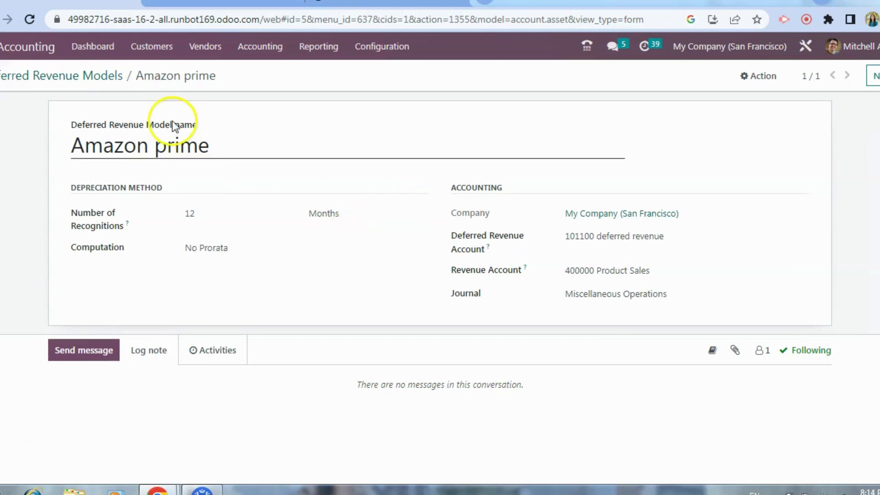
Step: Create a new deferred revenue record named "Amazon prime" with an original value of $1200
left_click(252, 56)
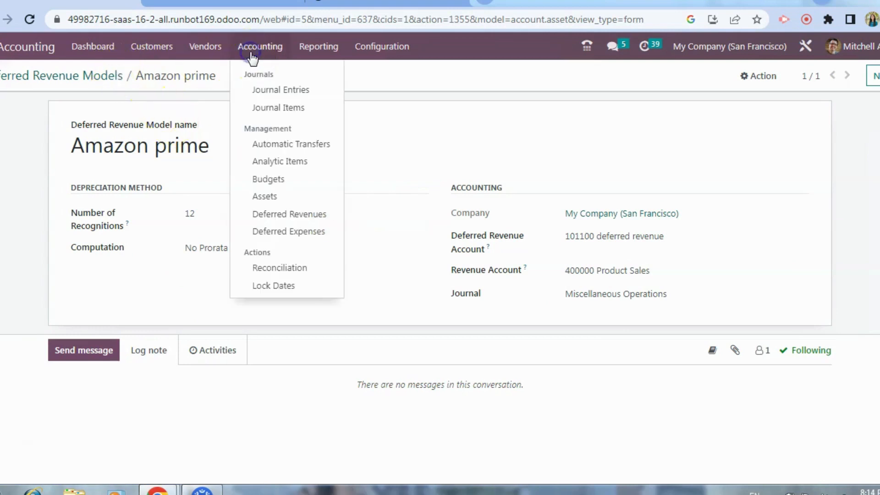
left_click(278, 215)
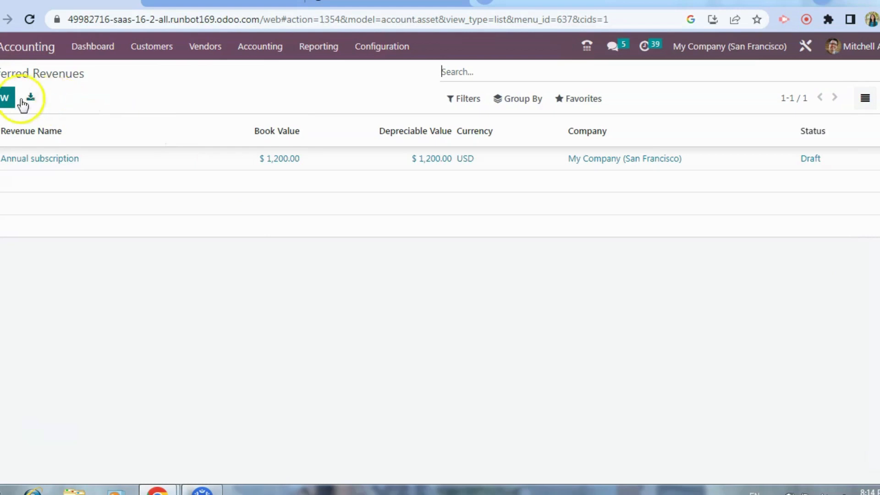
left_click(6, 100)
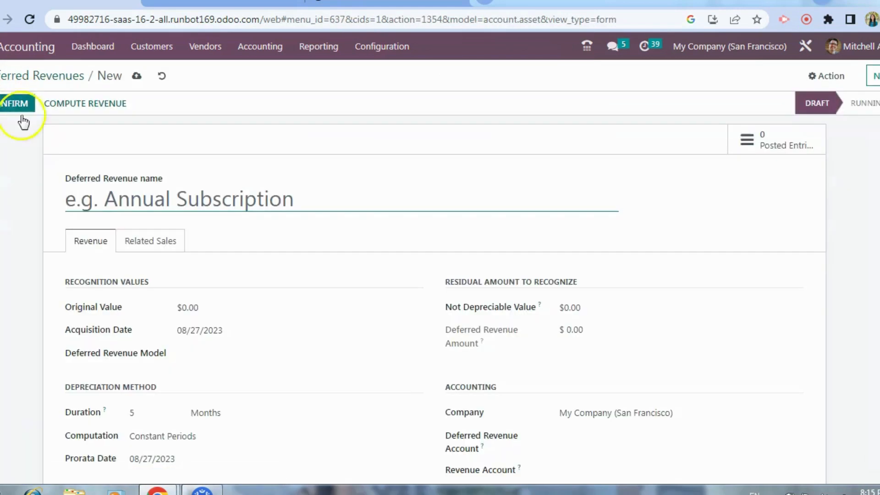
type("Amazon")
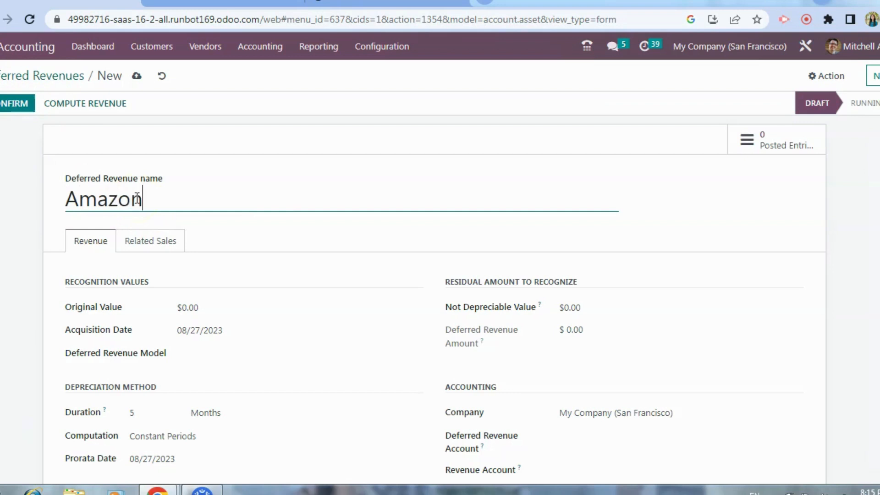
type(" prime")
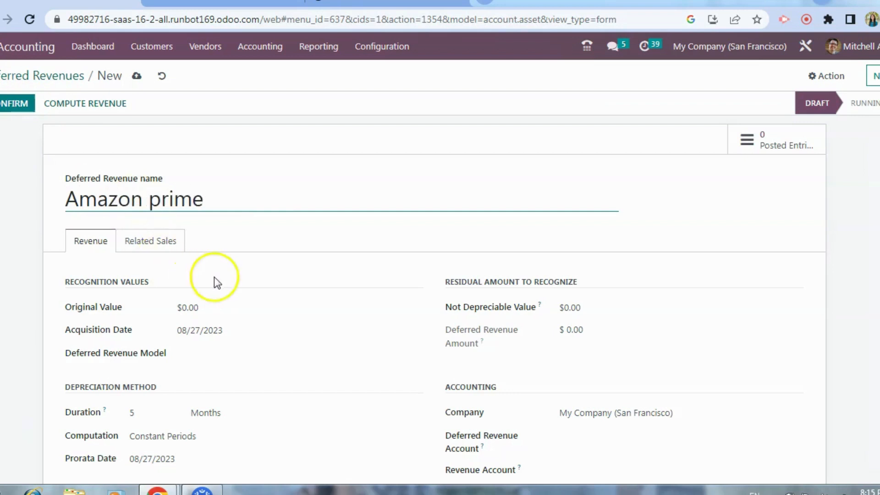
left_click_drag(212, 304, 173, 304)
type("100")
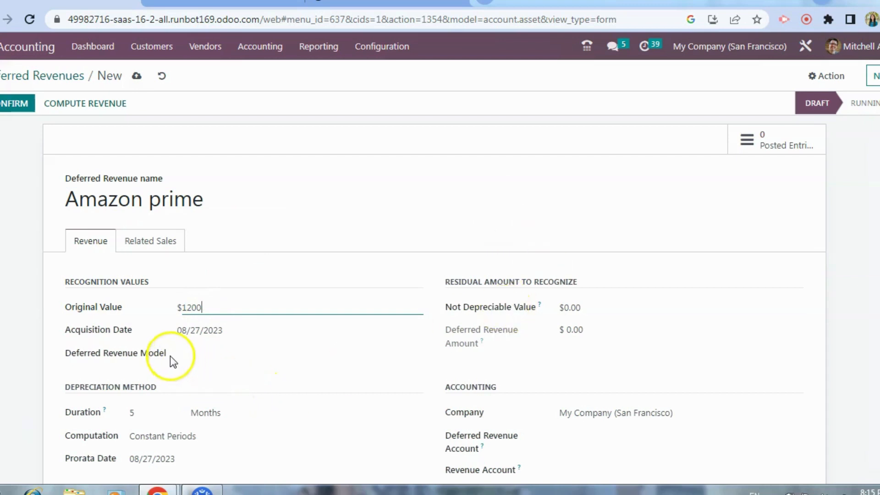
Step: Apply the "Amazon prime" deferred revenue model to the new record and review the values it fills in
left_click_drag(177, 360, 61, 358)
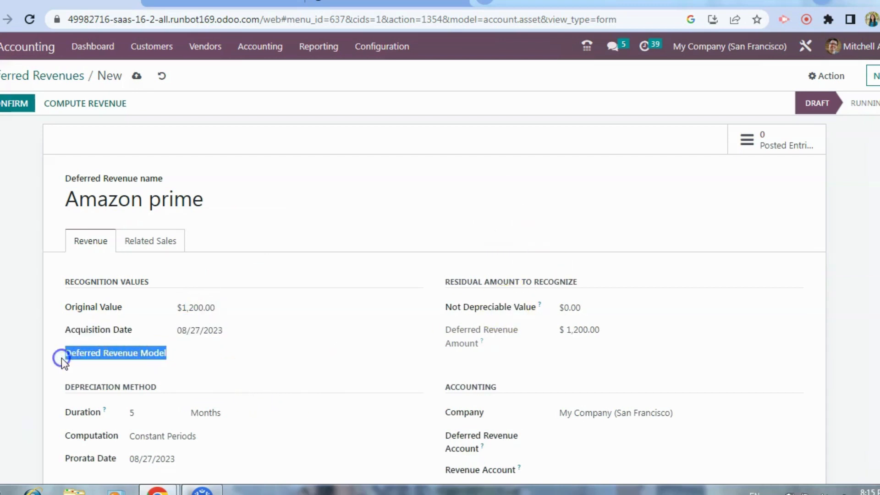
left_click(238, 354)
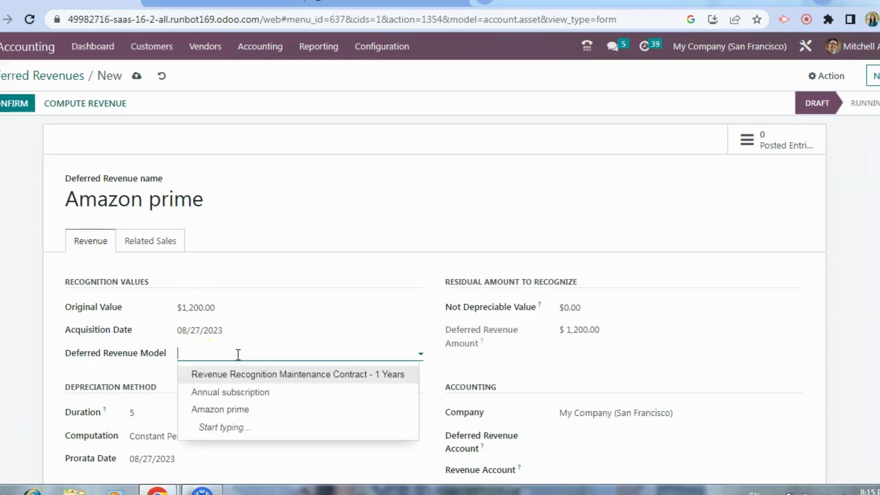
left_click(237, 409)
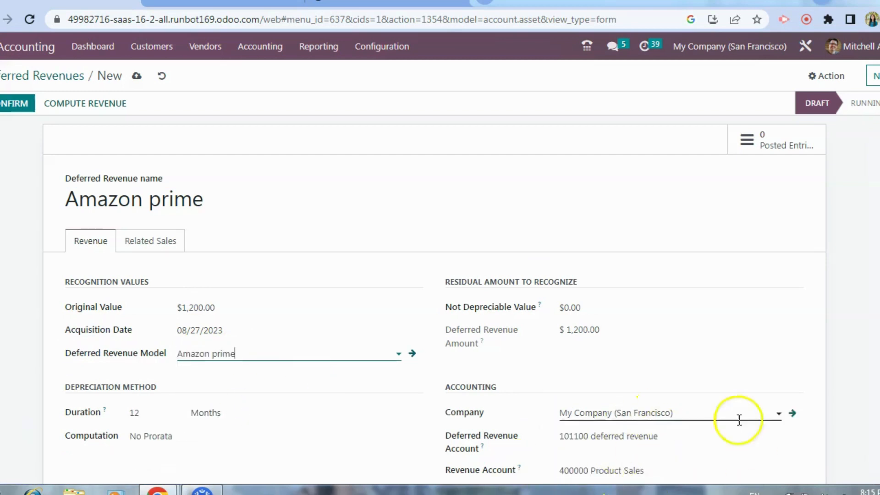
scroll(636, 395, "down", 3)
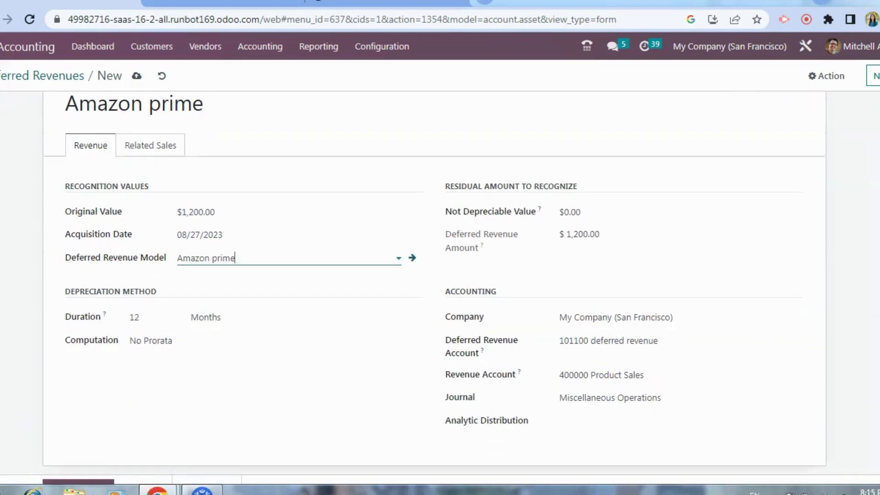
scroll(230, 449, "up", 1)
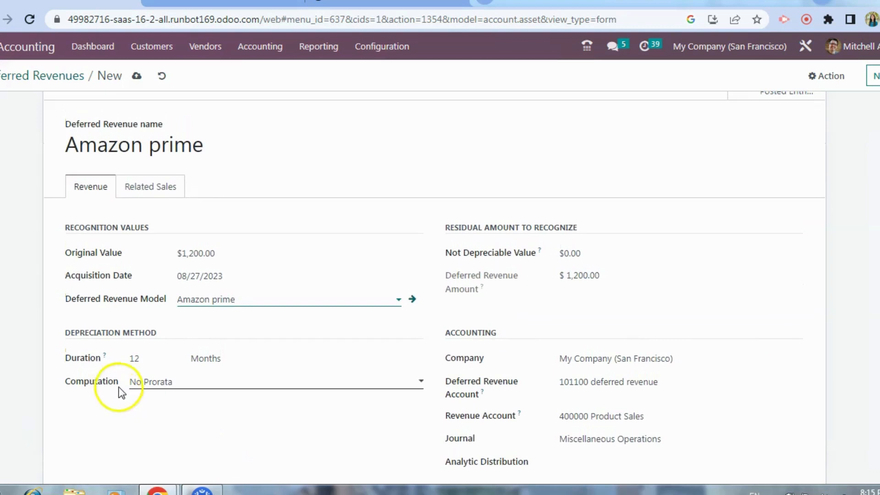
Step: Set the deferred revenue record's computation method to No Prorata
left_click_drag(118, 387, 73, 385)
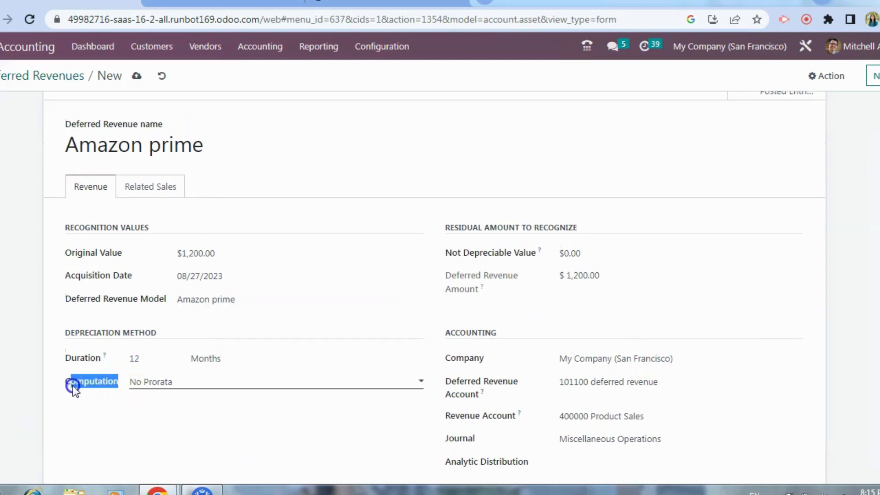
left_click(196, 372)
left_click(169, 384)
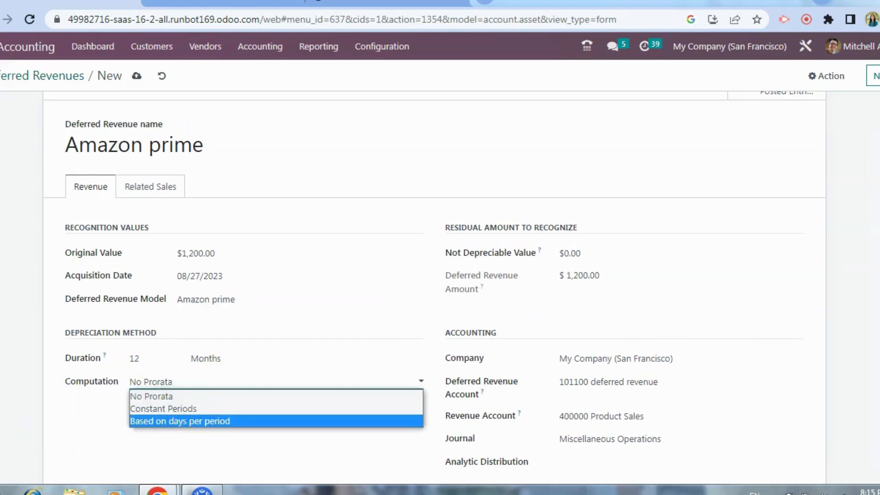
left_click(152, 397)
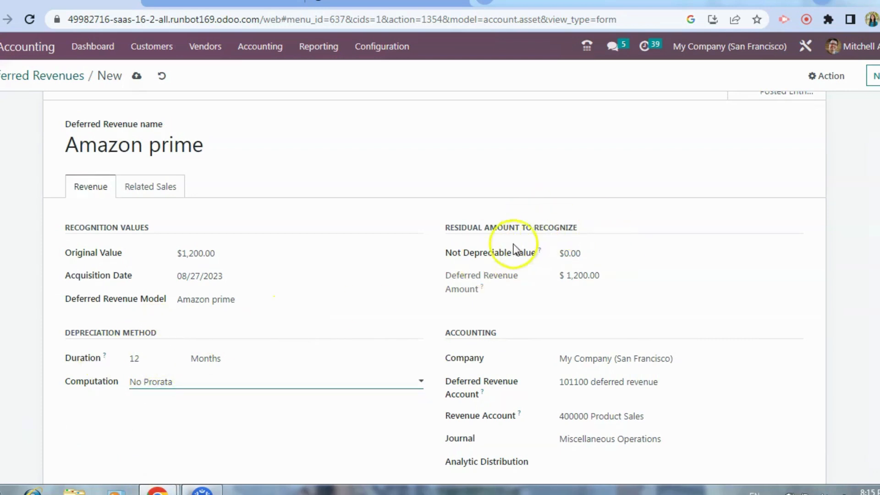
left_click_drag(531, 254, 432, 262)
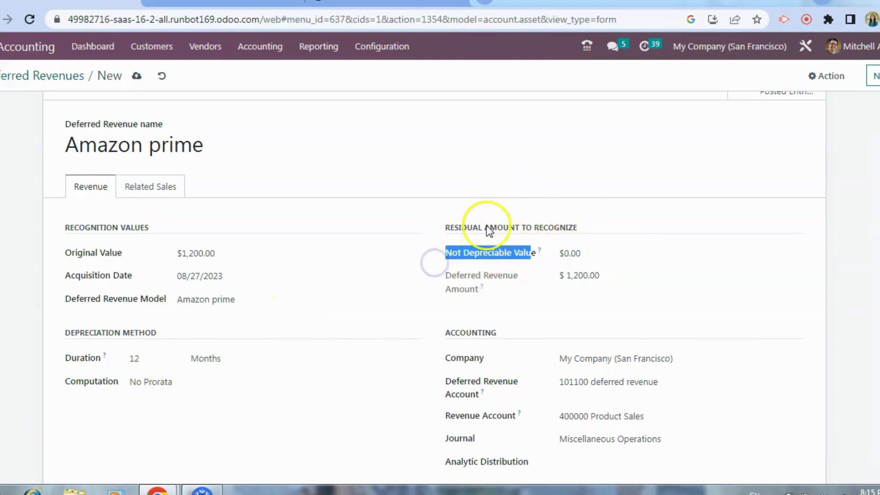
left_click(354, 408)
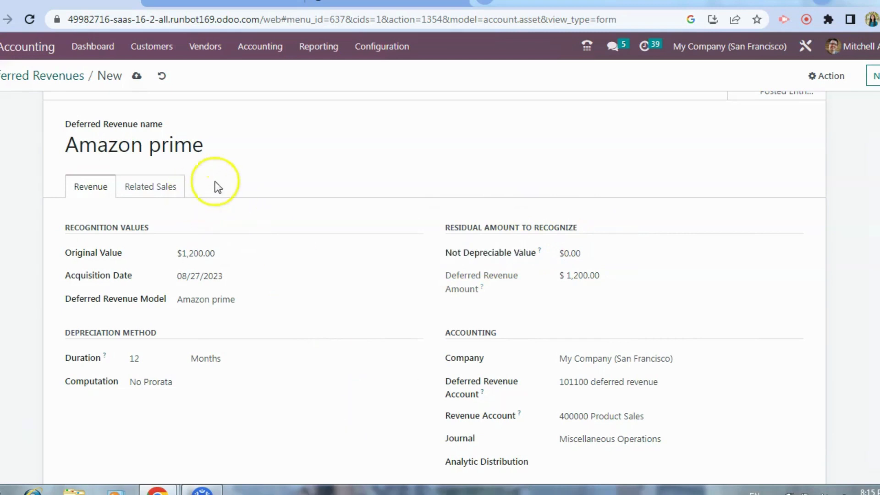
Step: Save the Amazon prime record and compute its revenue, showing the schedule on the Revenue Board
scroll(716, 102, "up", 1)
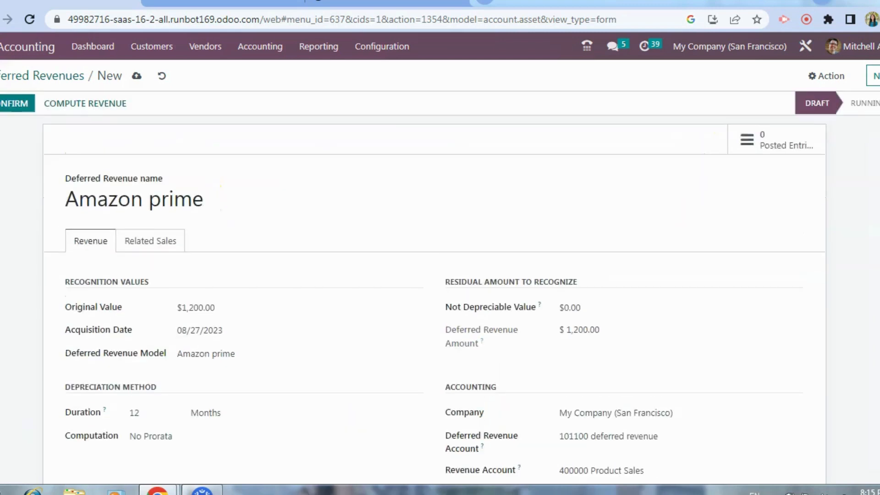
left_click(136, 77)
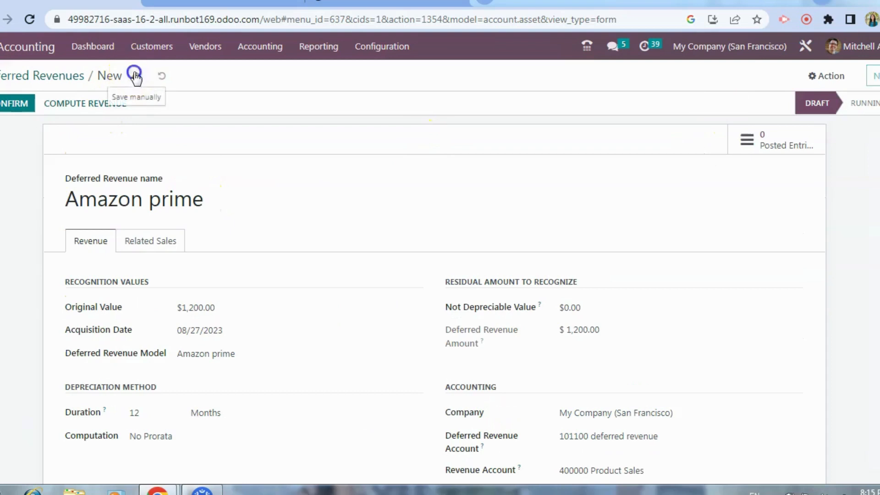
left_click(79, 103)
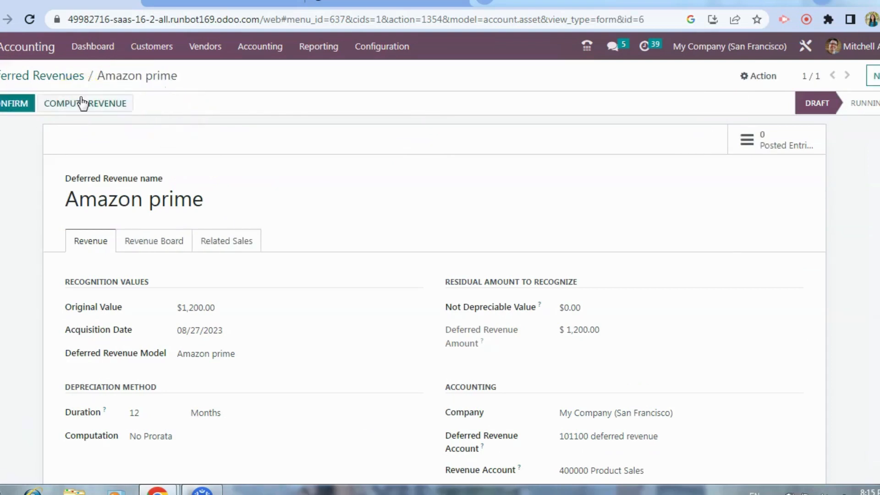
left_click(163, 248)
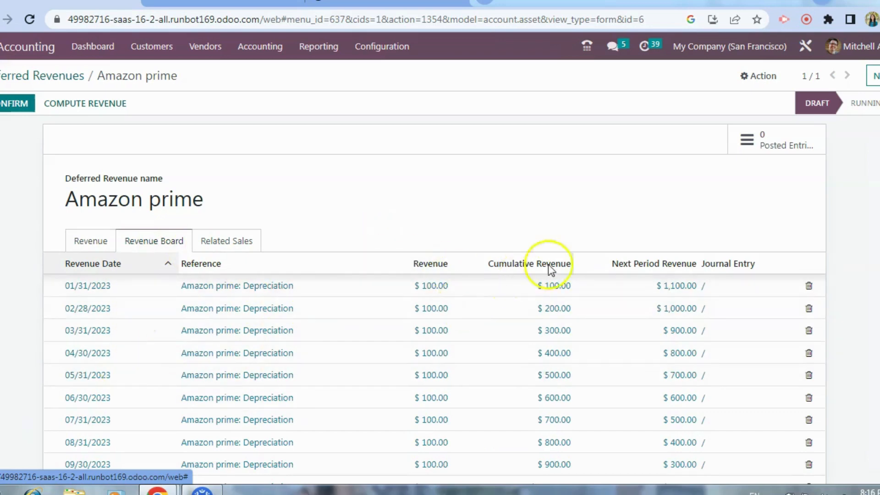
Step: Check the journal entries generated for the Amazon prime record and return to the deferred revenues list
left_click(750, 137)
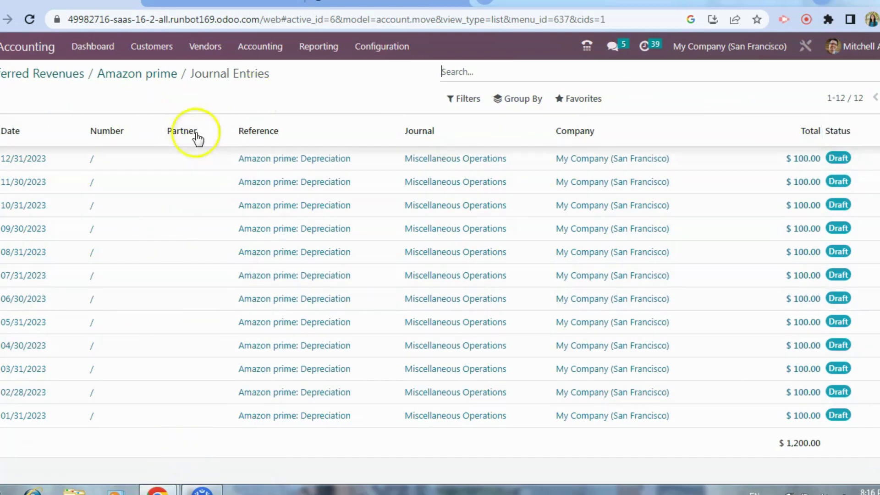
left_click(150, 76)
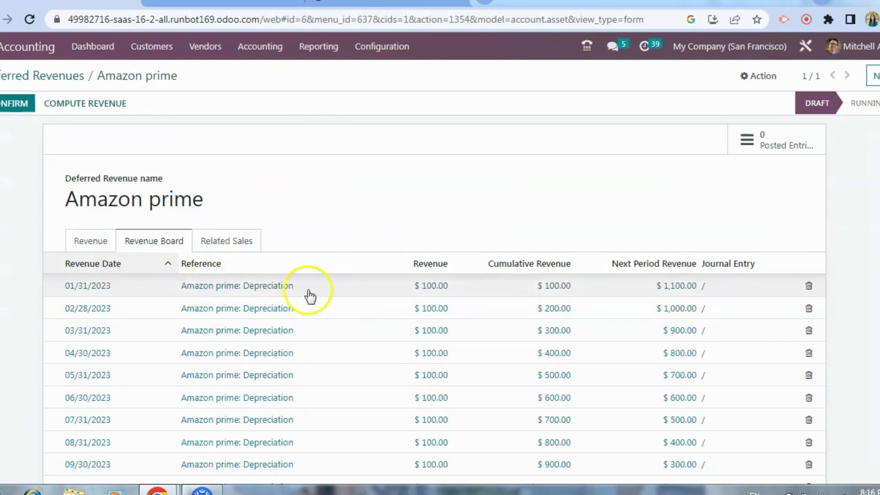
left_click(69, 76)
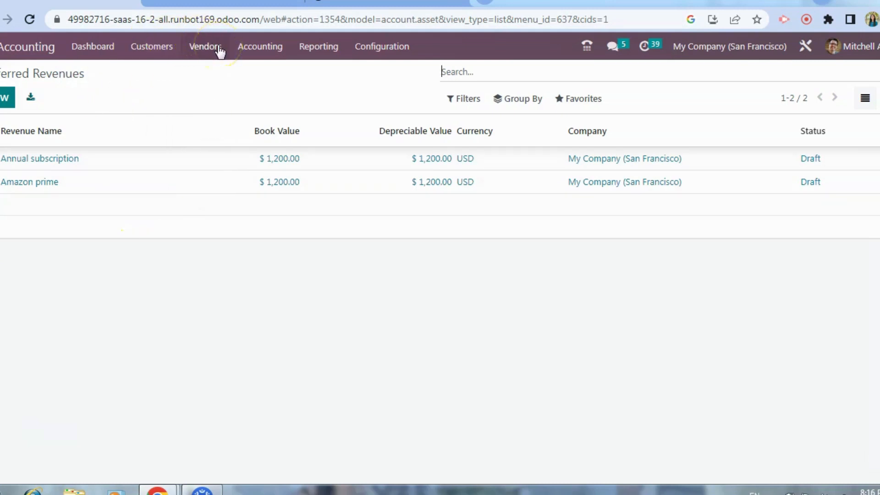
Step: Create a new customer invoice with Deco Addict as the customer
left_click(151, 46)
left_click(148, 72)
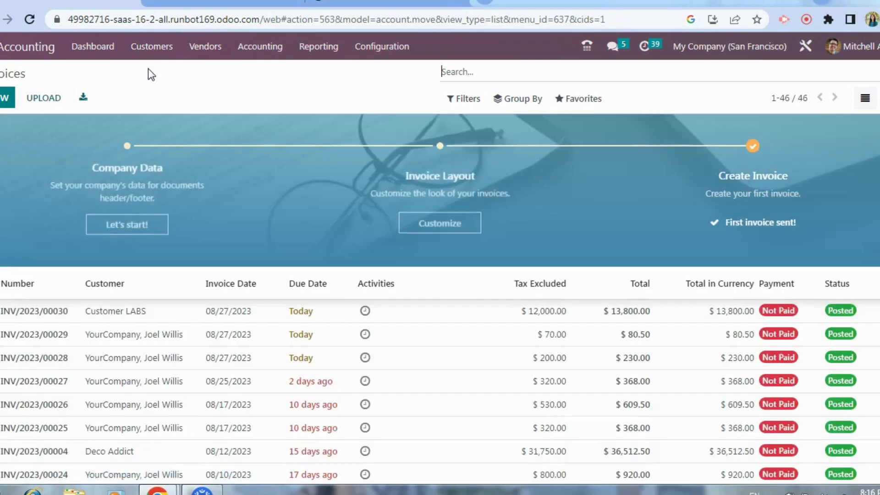
left_click(6, 103)
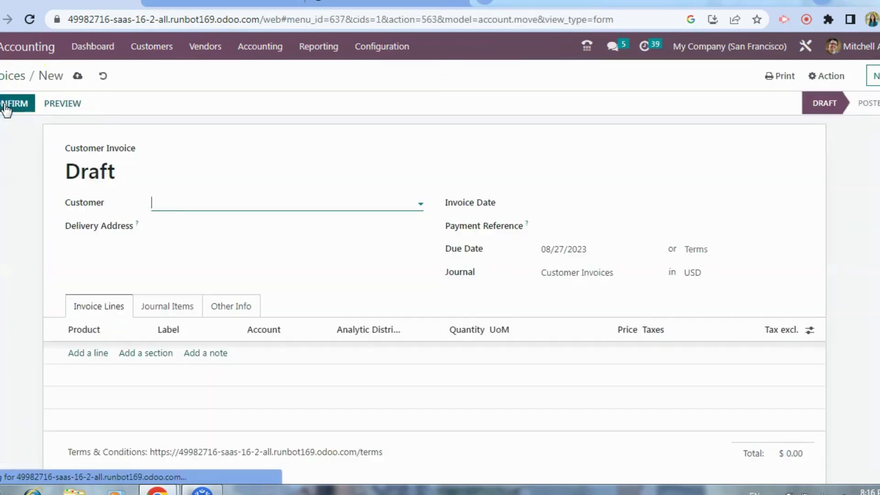
left_click(205, 199)
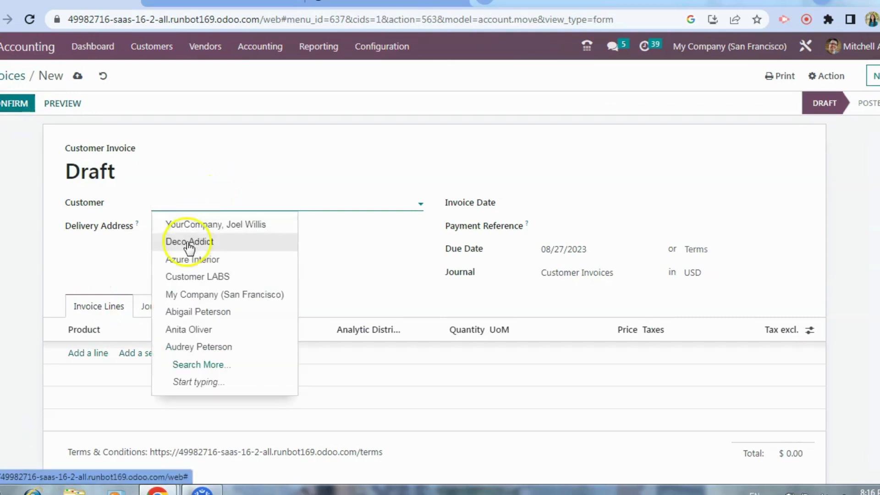
left_click(186, 241)
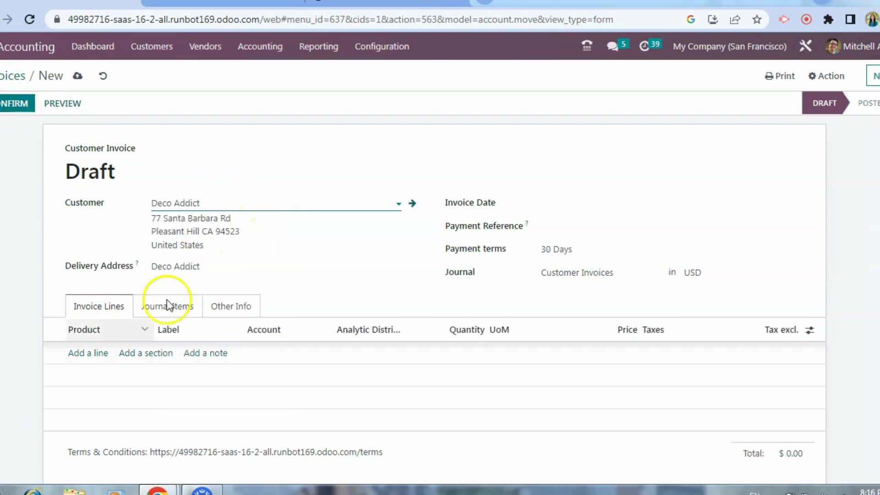
Step: Add an invoice line labelled "subscri[tion for TV" and assign it to the account 101100 deferred revenue
left_click(99, 354)
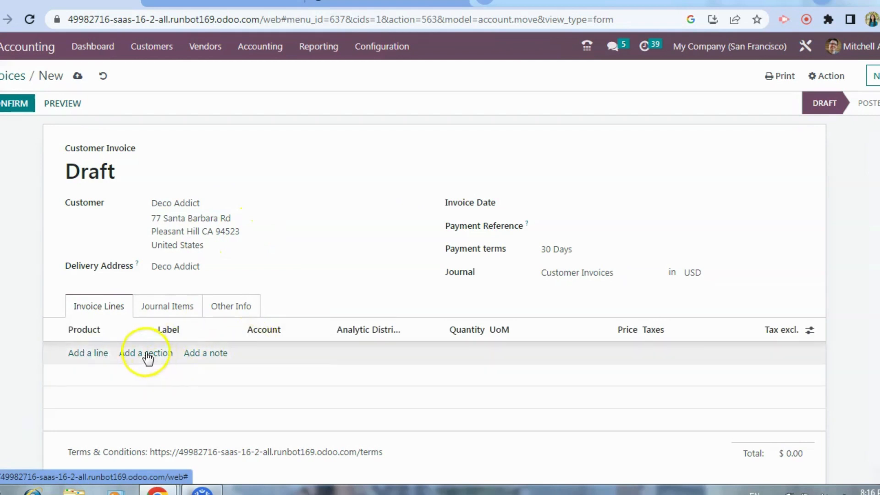
left_click(179, 352)
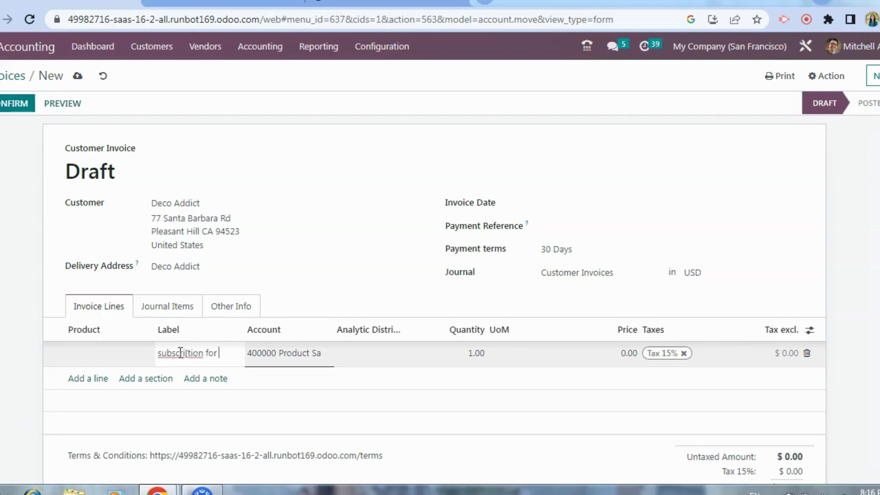
left_click(308, 353)
key("BackSpace")
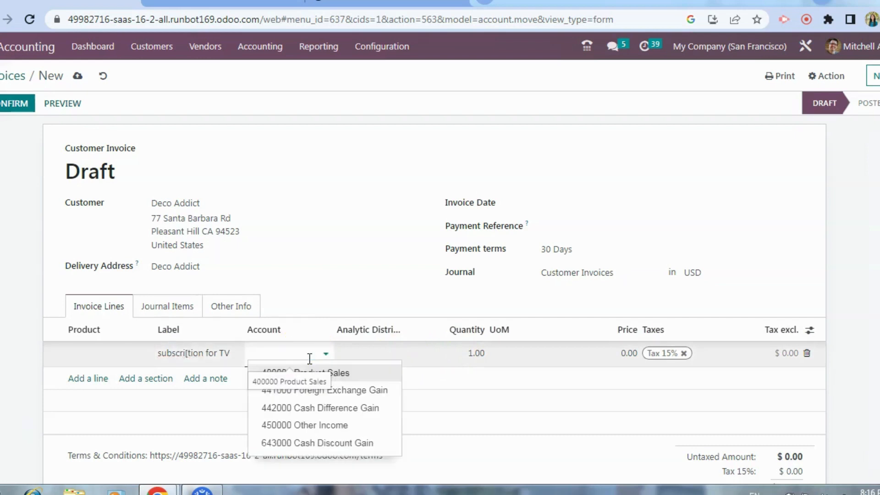
type("def")
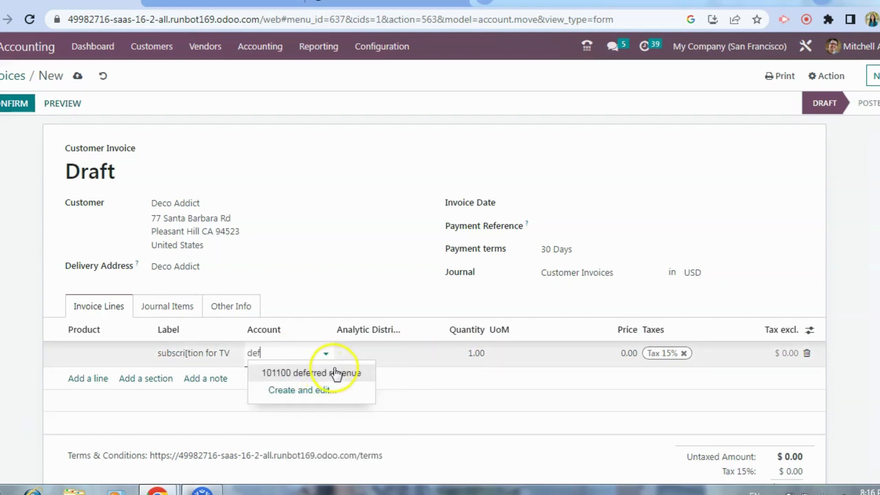
left_click(335, 372)
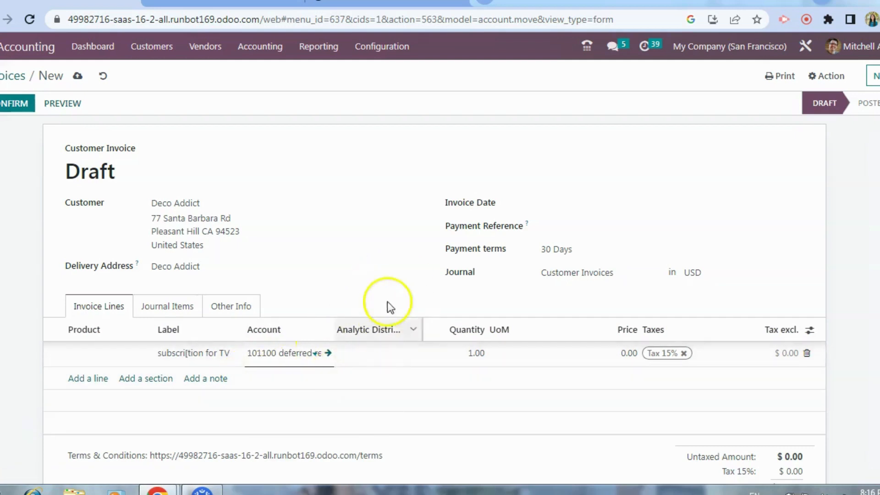
Step: Set the subscription line's price to 2,000 and confirm the invoice
left_click(611, 352)
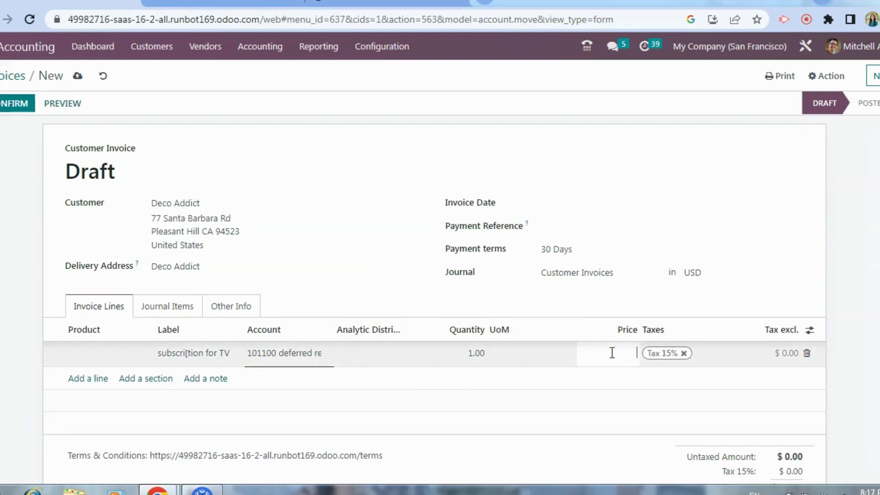
left_click(530, 444)
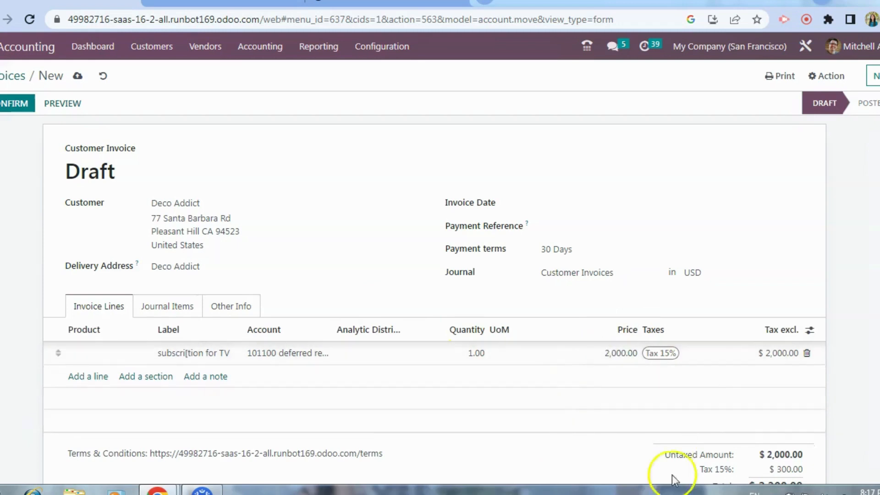
left_click(14, 101)
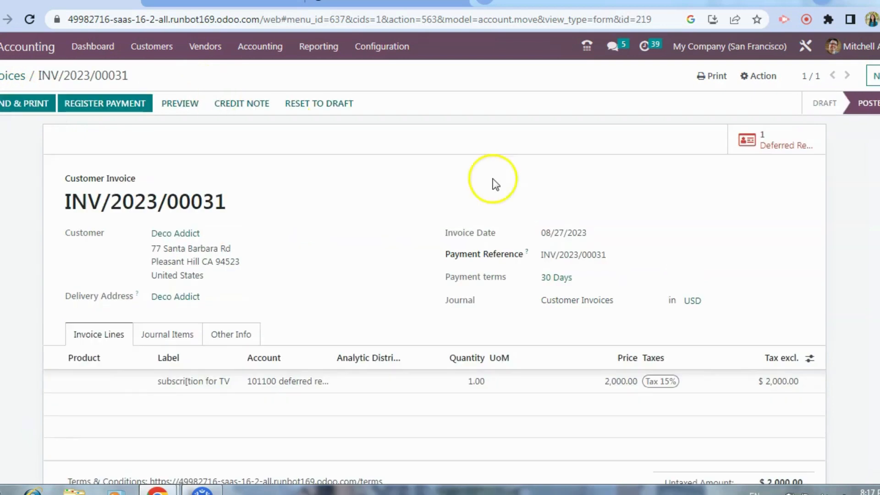
Step: Open the deferred revenue record linked to the invoice and examine its recognition values, accounting fields and related sales
left_click(774, 142)
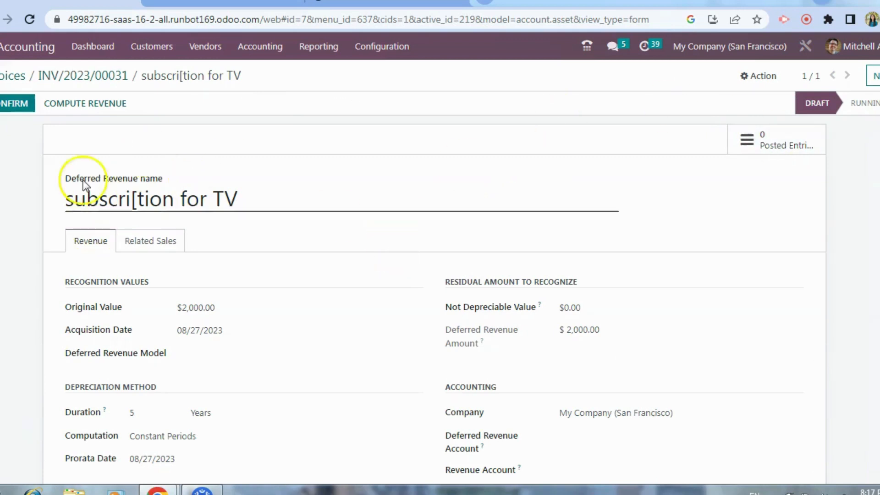
left_click_drag(236, 305, 48, 346)
left_click(190, 371)
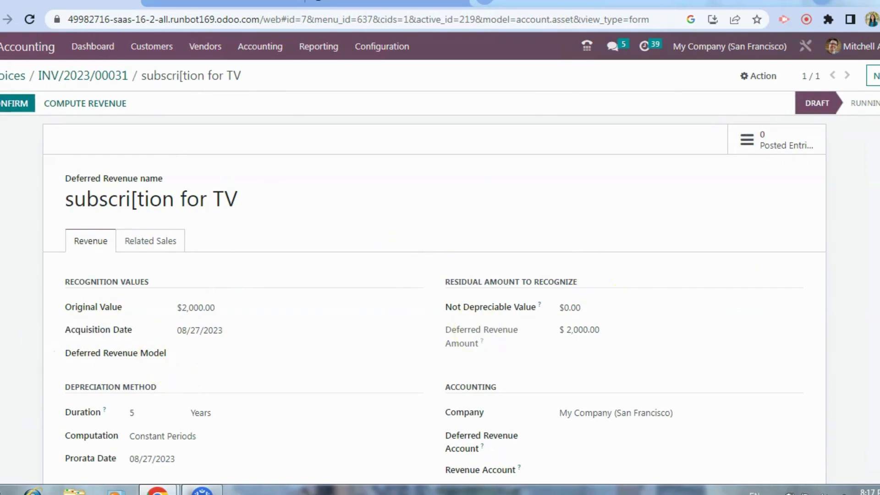
scroll(503, 275, "down", 3)
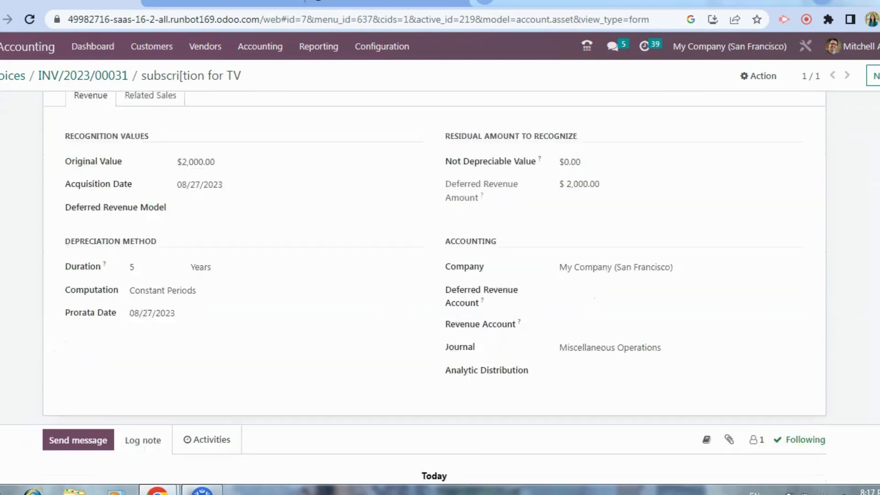
scroll(503, 275, "up", 3)
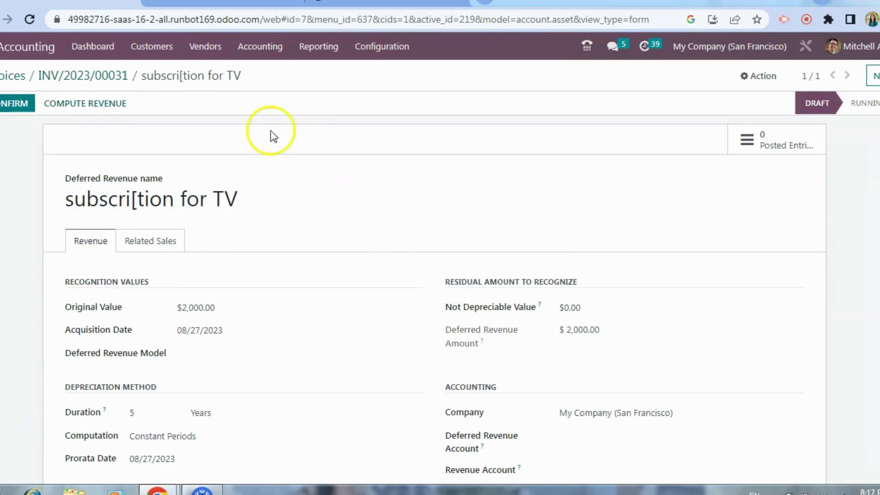
left_click(126, 248)
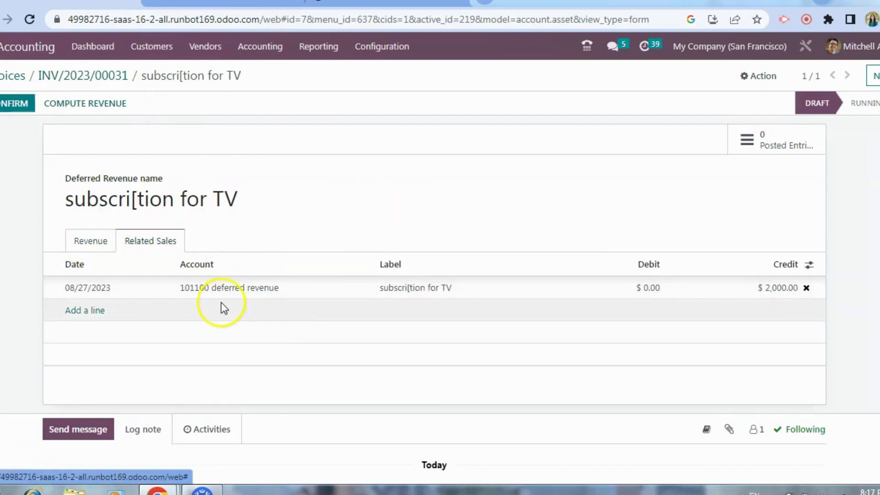
left_click(100, 250)
left_click(99, 250)
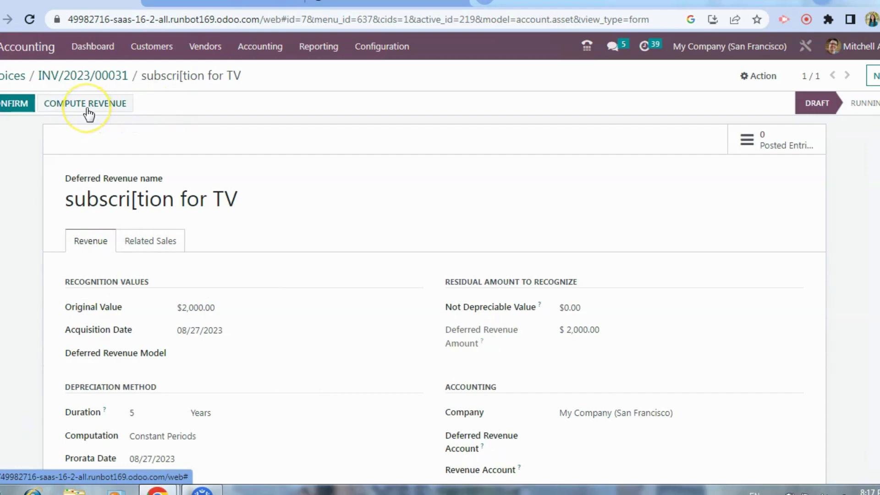
Step: Assign the "Amazon prime" deferred revenue model to the subscription's deferred revenue record and save it
left_click(27, 109)
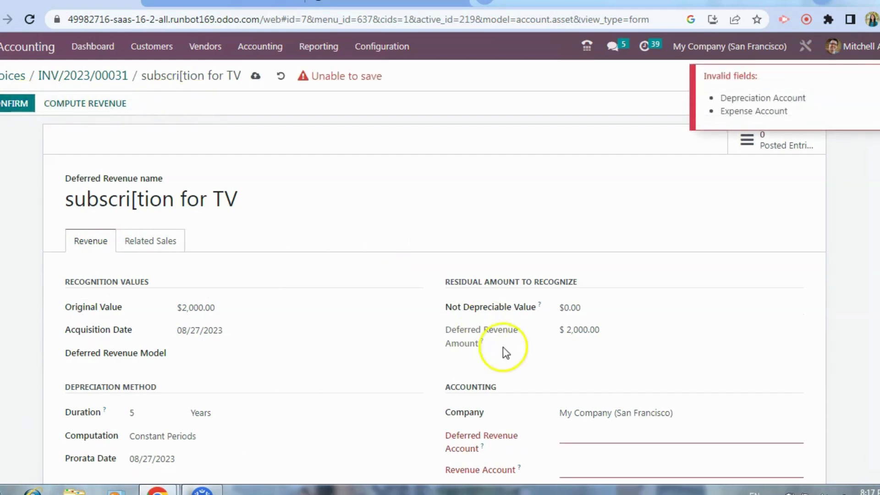
left_click(221, 354)
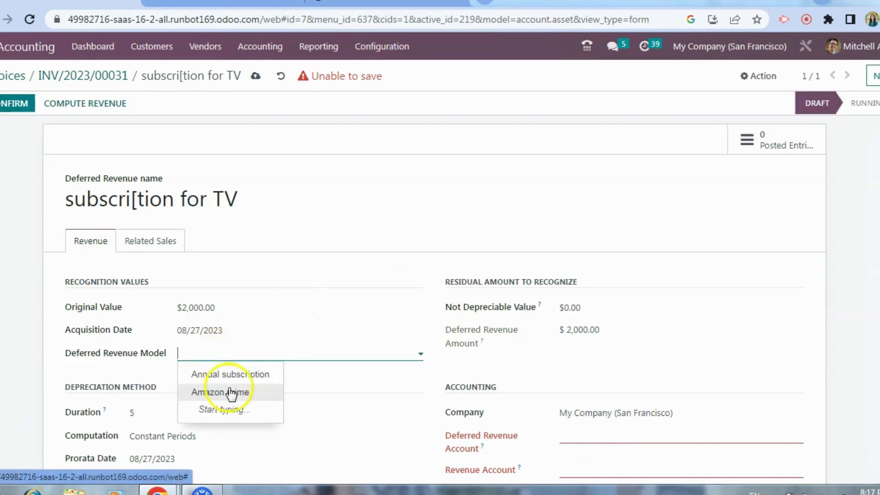
left_click(229, 393)
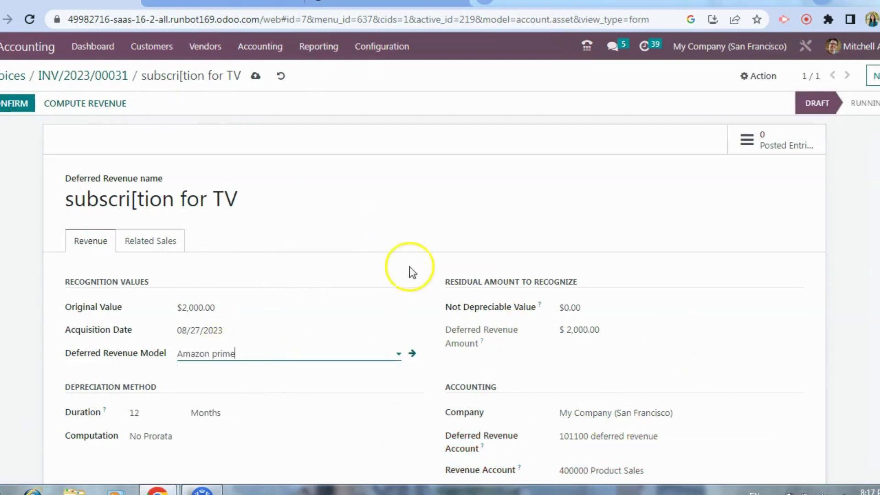
left_click(256, 75)
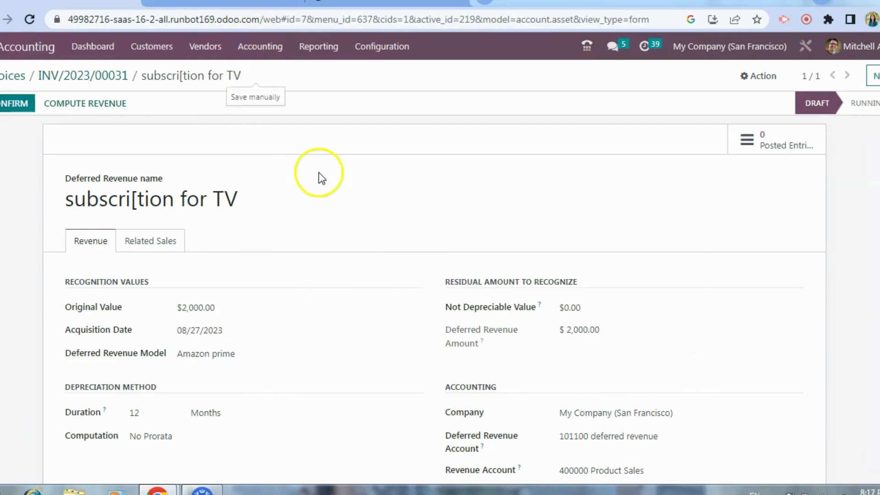
Step: Compute the revenue for the subscription record and review the full recognition schedule on its revenue board
left_click(112, 106)
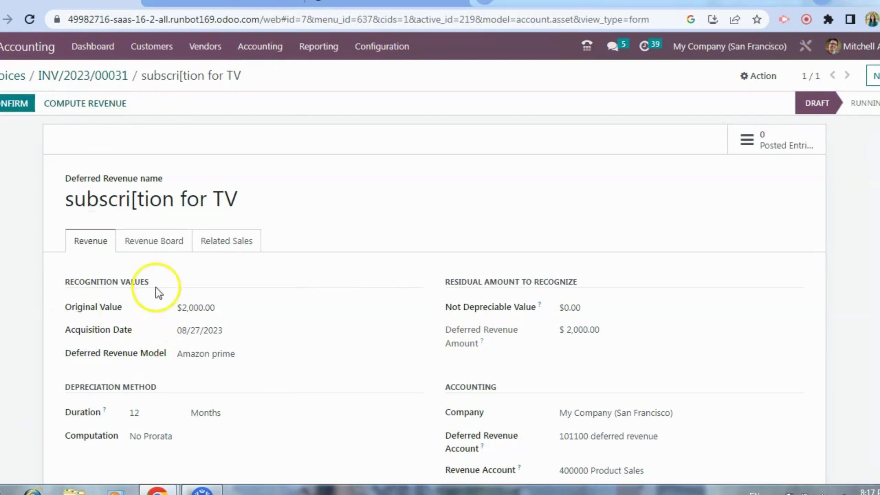
left_click(153, 237)
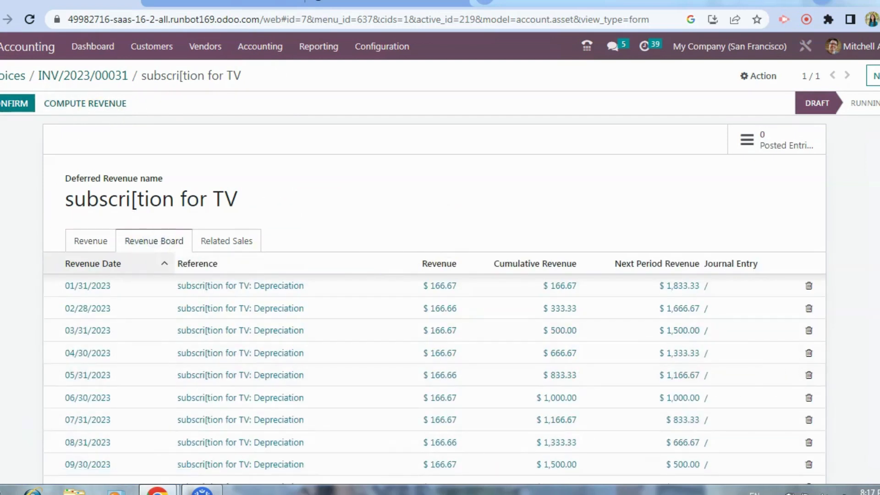
scroll(440, 321, "down", 3)
scroll(439, 321, "up", 3)
Step: Reopen the deferred revenue record from its invoice, confirm it and show its journal entries
left_click(113, 78)
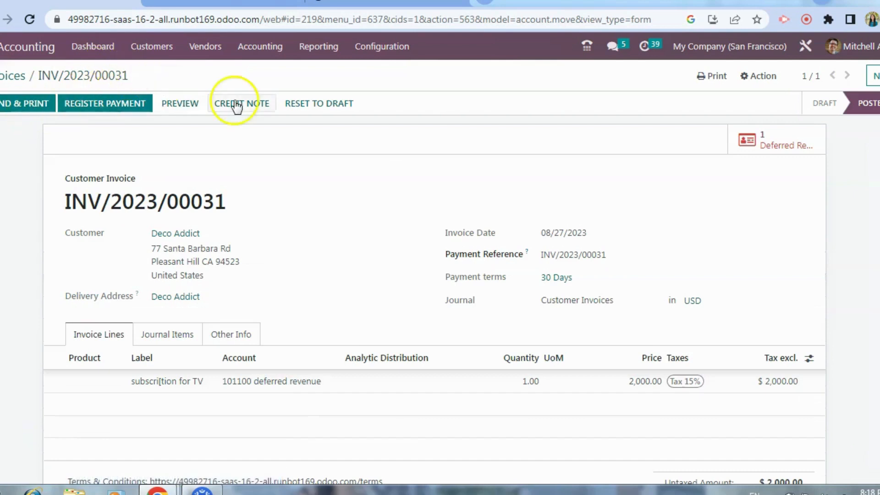
left_click(742, 138)
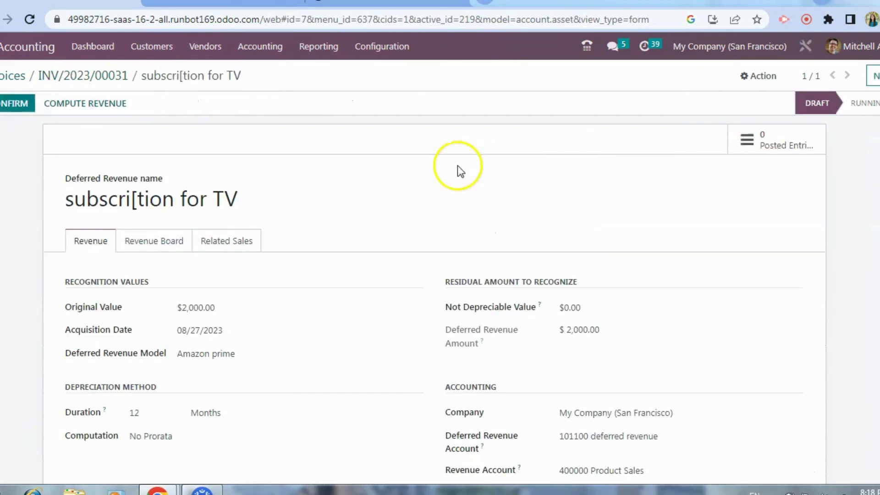
left_click(17, 104)
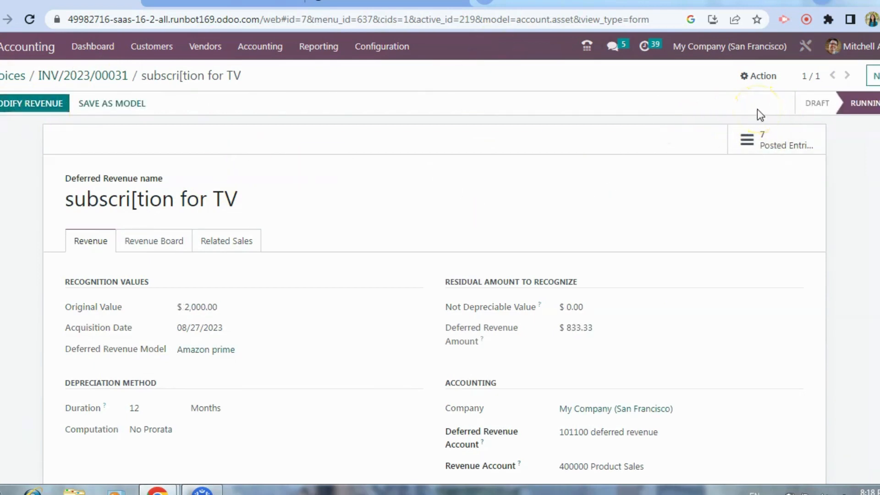
left_click(783, 138)
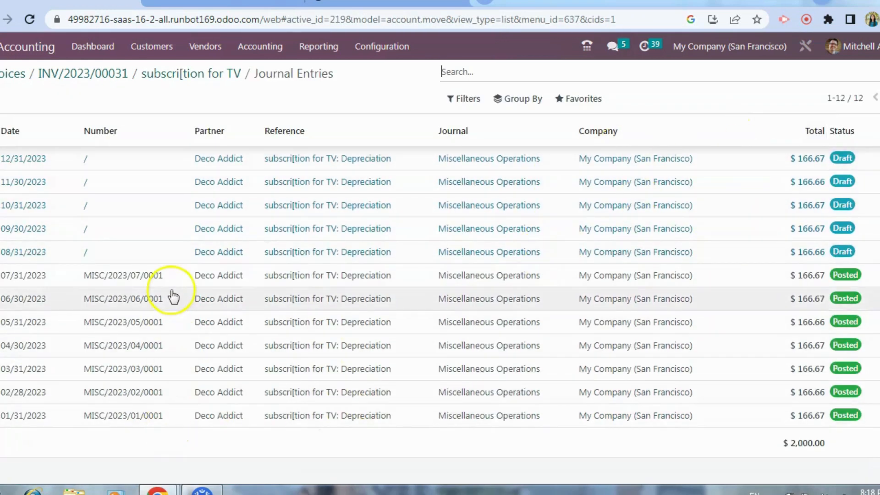
Step: Go back from the journal entries to the customer invoice and leave Accounting for the overview of all apps
left_click(112, 78)
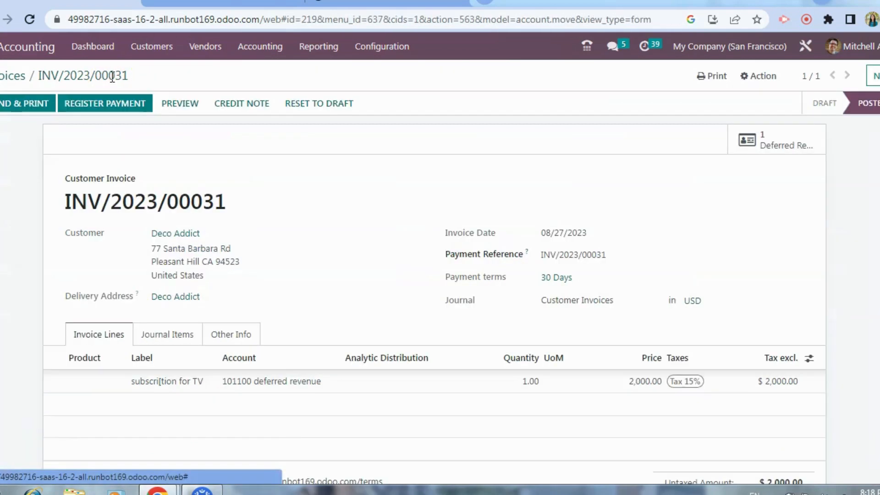
left_click(20, 77)
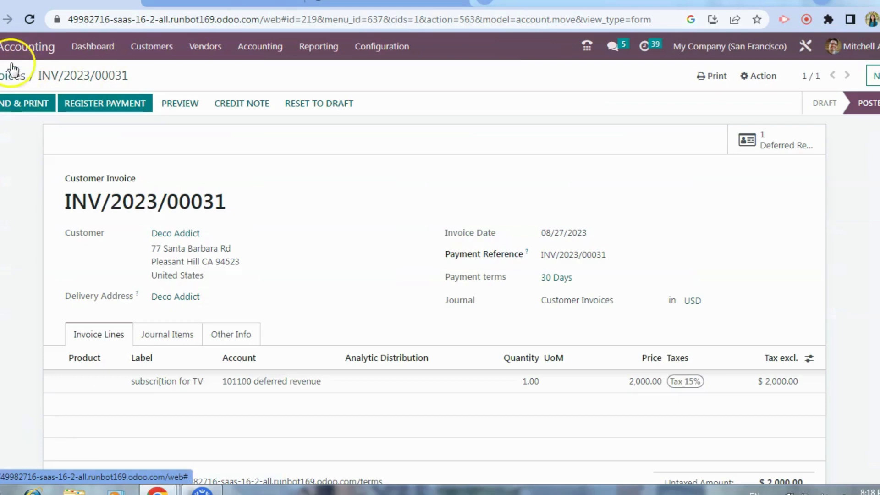
left_click(1, 47)
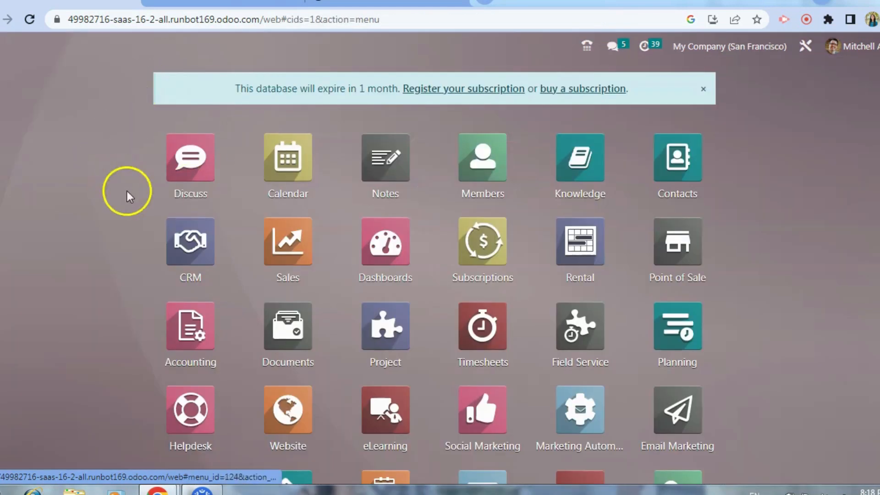